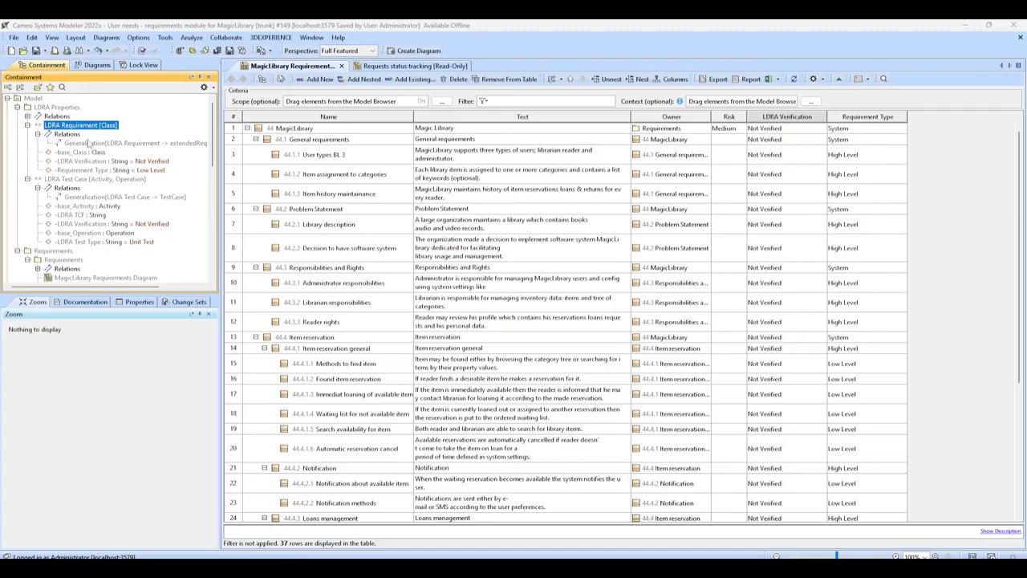
- Review the Requirement Type, LDRA Verification, LDRA Test Type and LDRA TCF properties, then view the Requests status tracking diagram
left_click(75, 172)
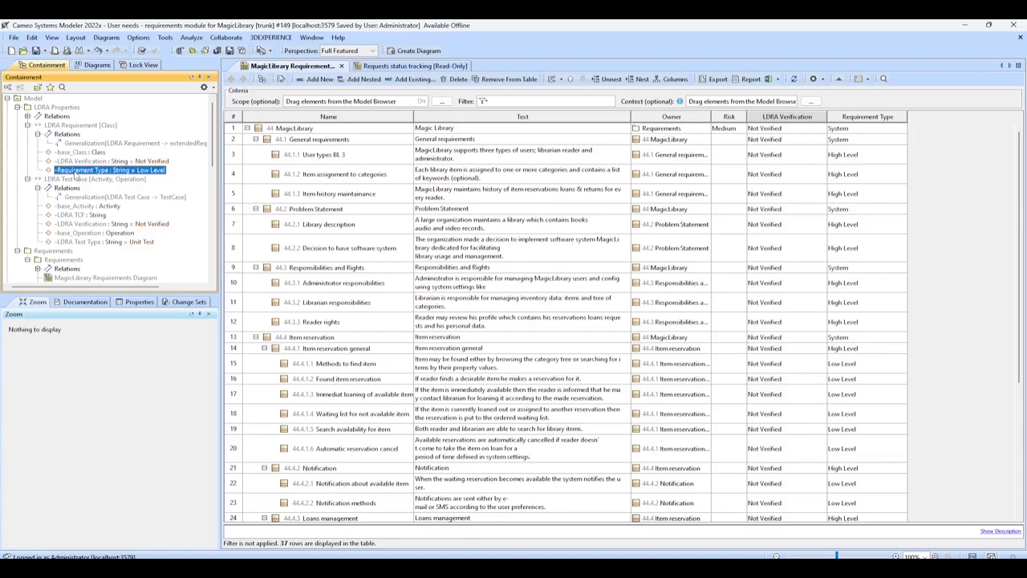
left_click(76, 162)
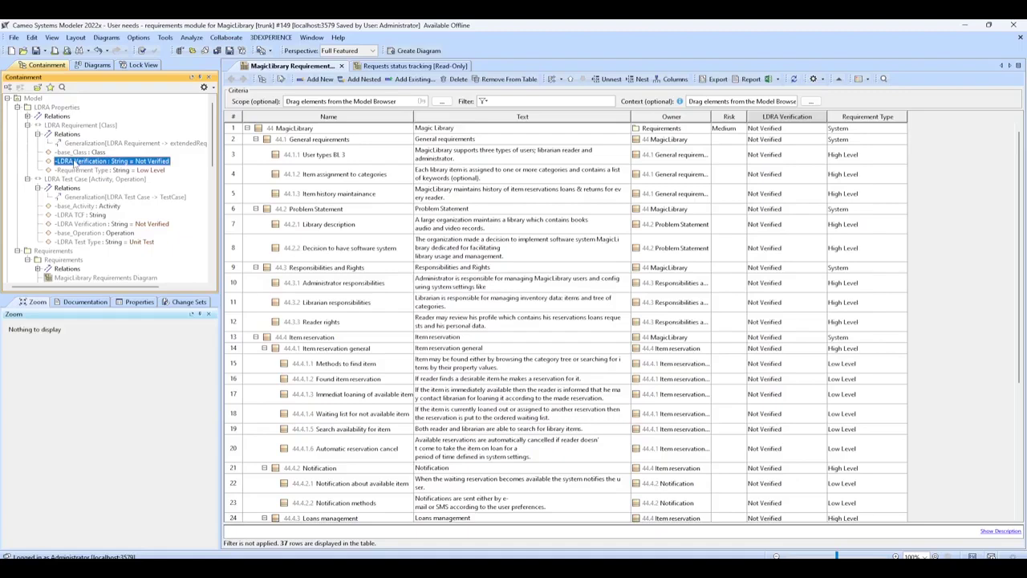
left_click(73, 180)
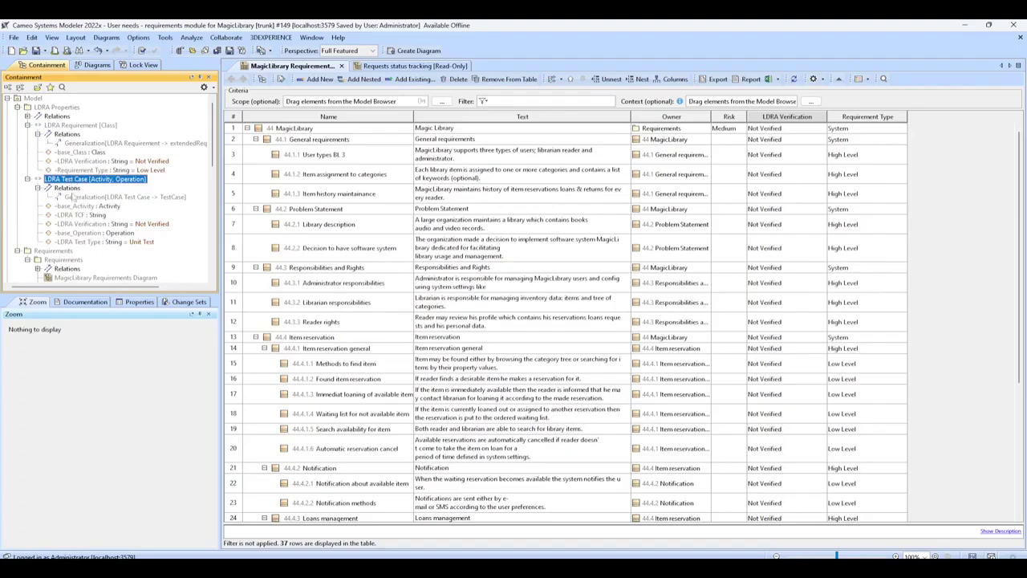
left_click(74, 223)
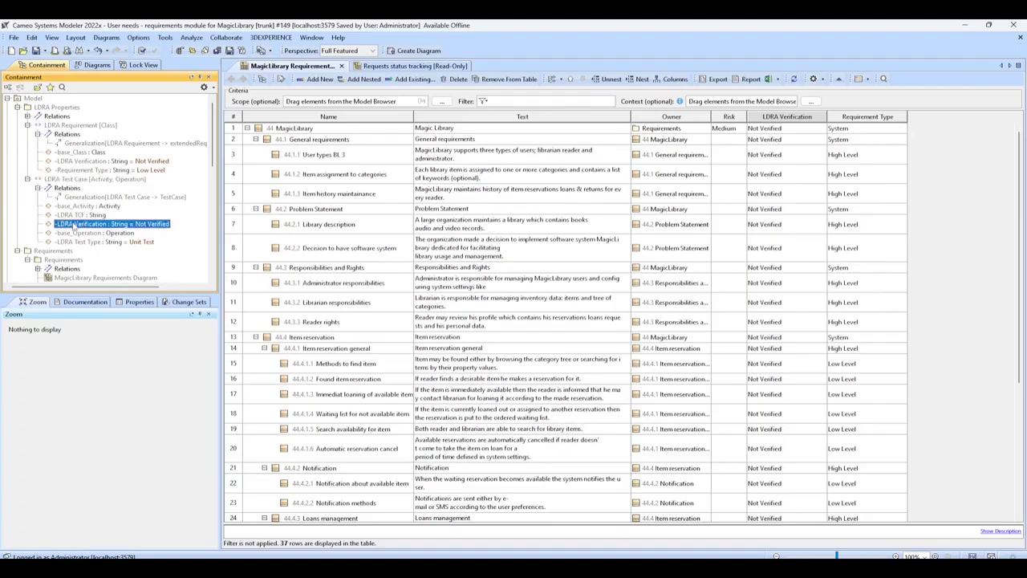
left_click(76, 243)
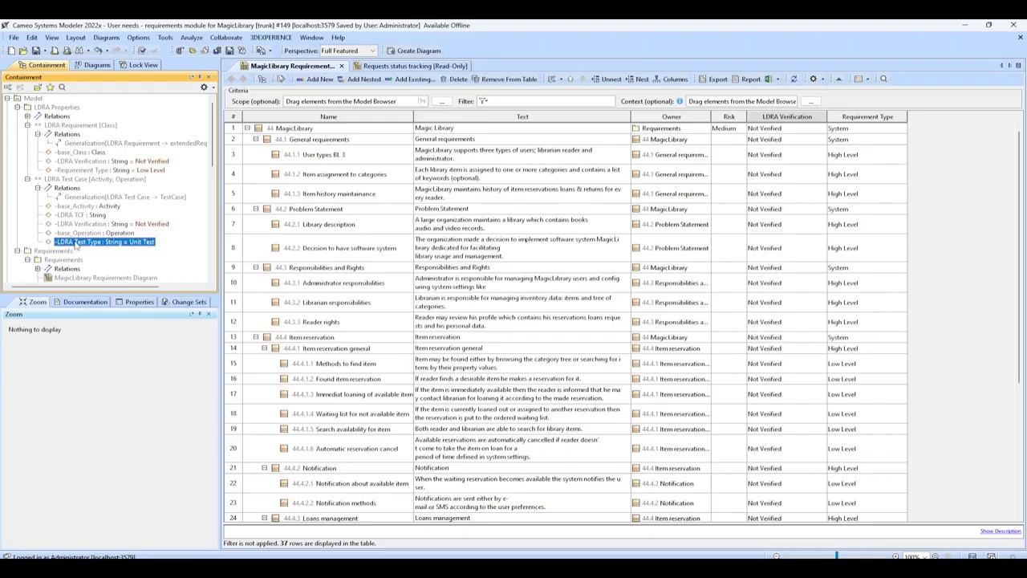
left_click(85, 215)
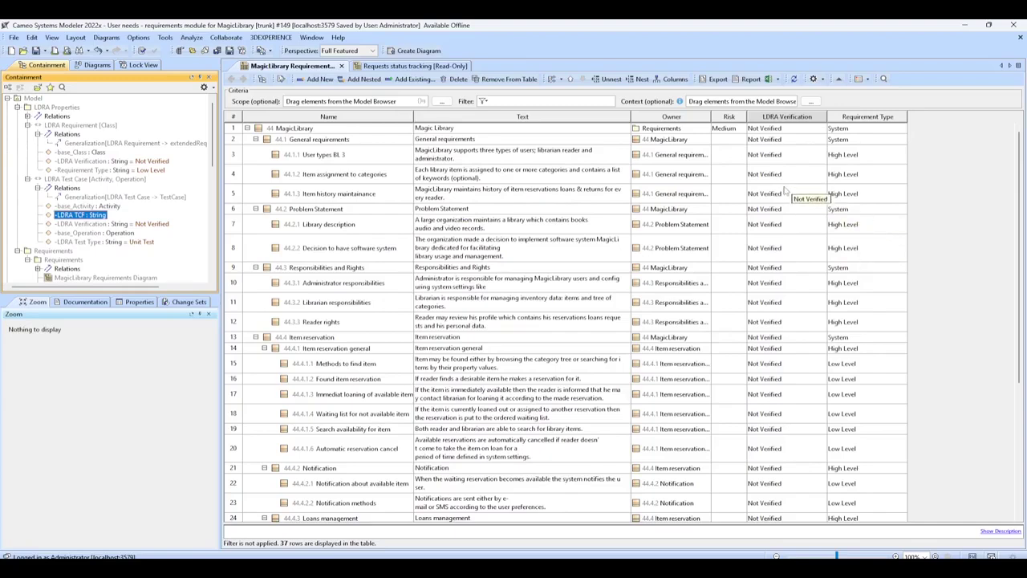
key("ctrl+Tab")
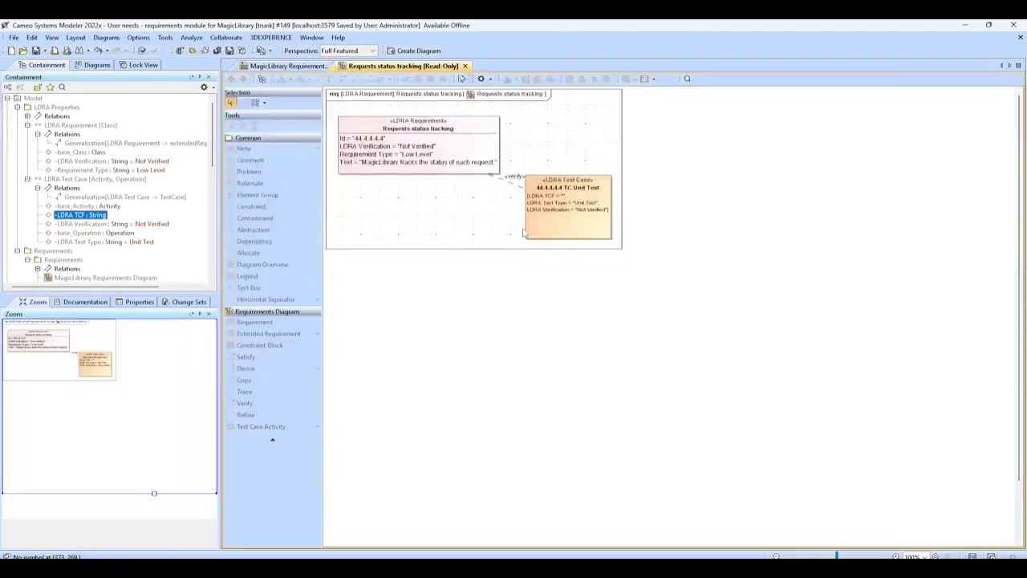
- Select the 44.4.4.4.4 TC Unit Test case box in the diagram
left_click(560, 206)
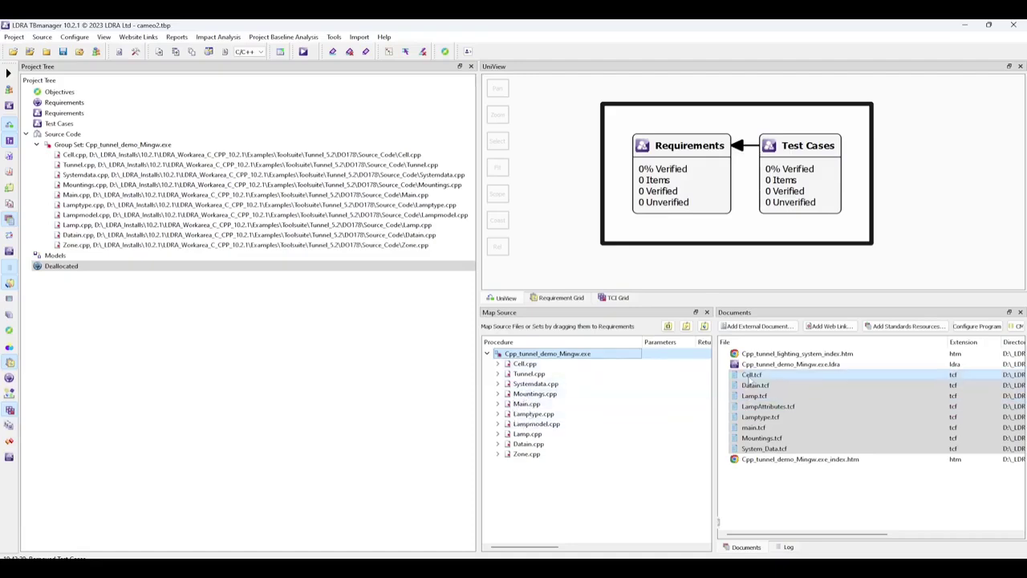
- From the Requirements group's menu, choose Cameo Teamwork Cloud > Import From Cameo Teamwork Cloud
left_click(752, 450)
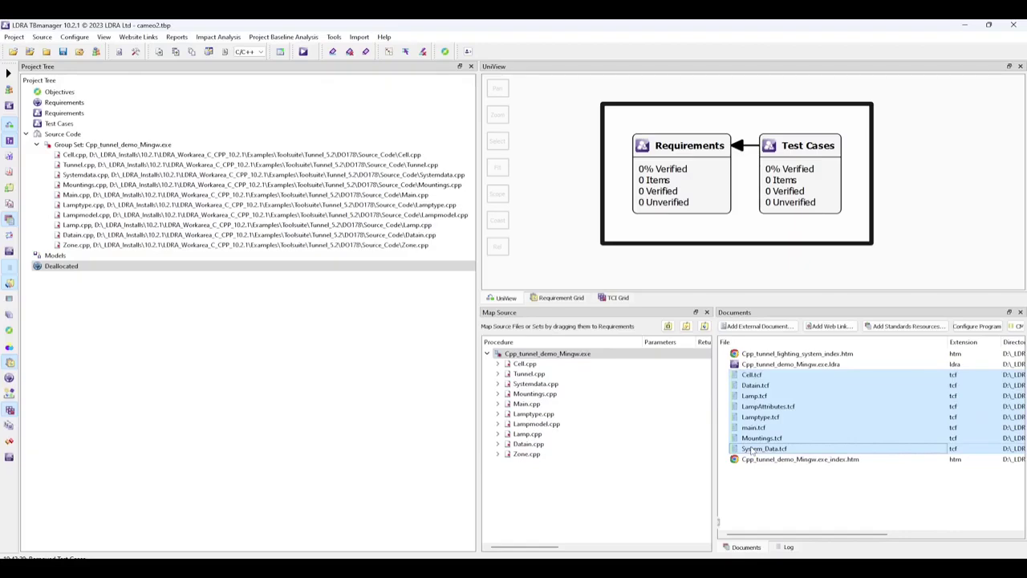
left_click(703, 208)
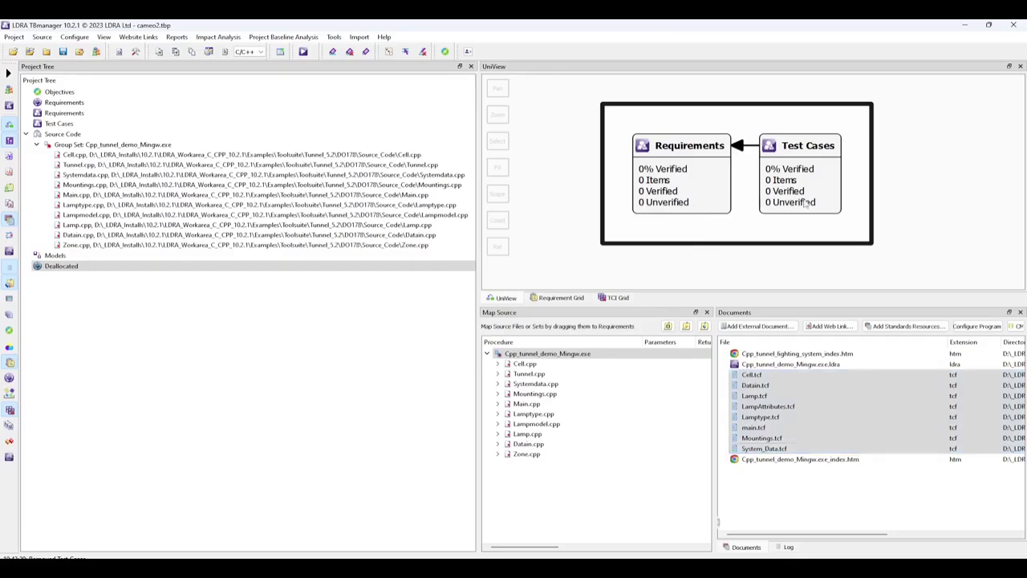
right_click(694, 158)
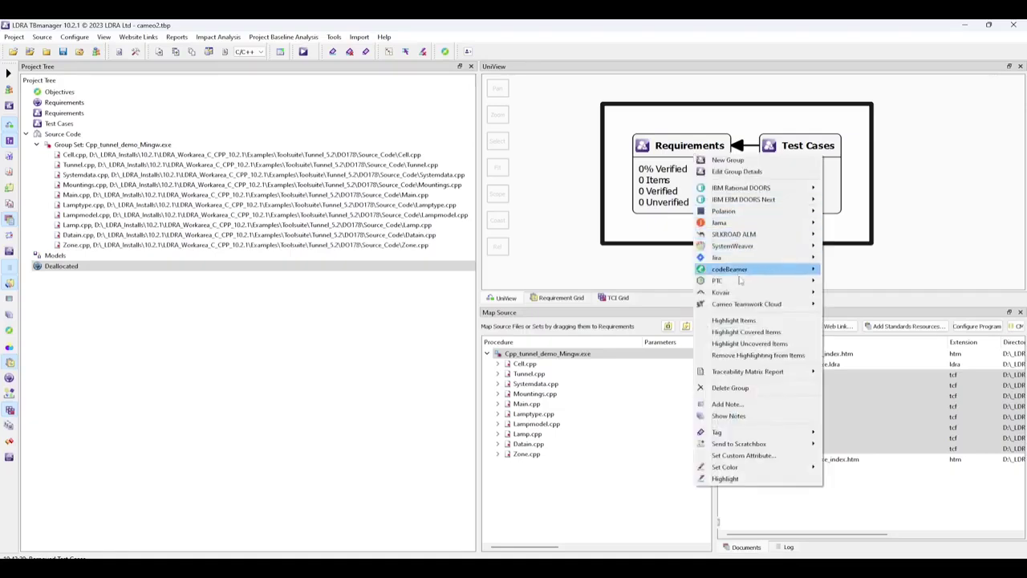
mouse_move(743, 308)
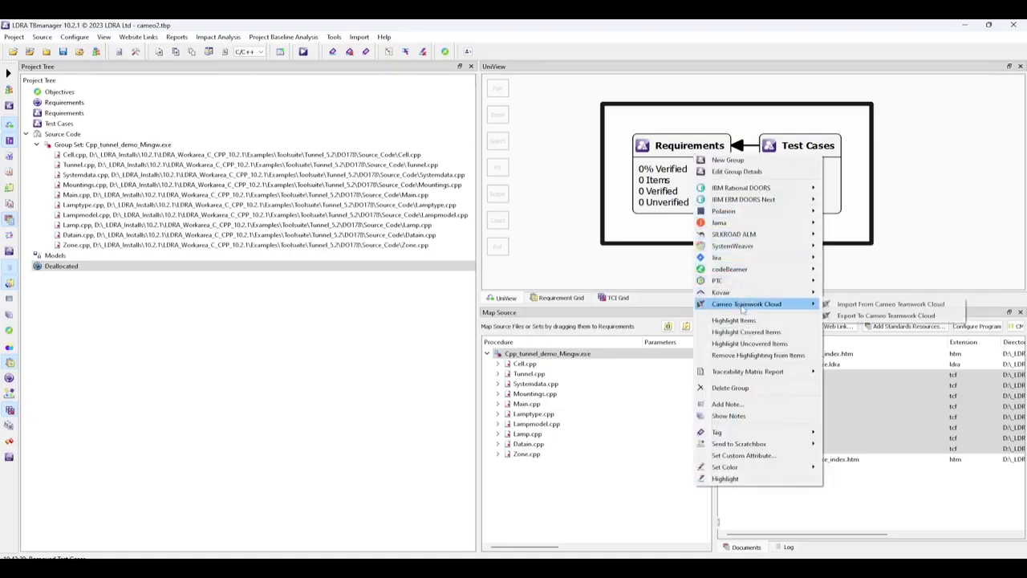
left_click(845, 309)
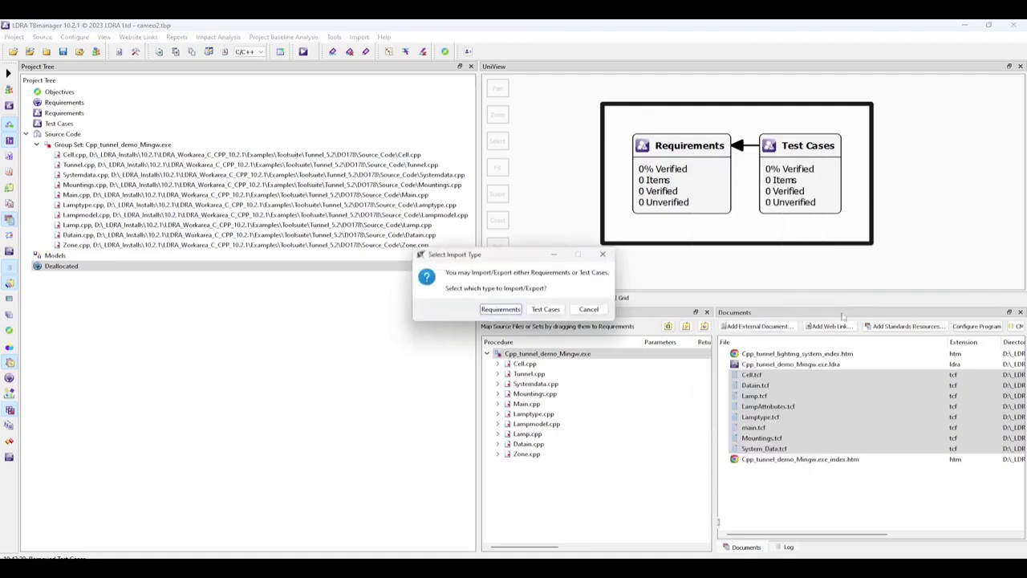
- Choose Requirements, then test and accept the cameo Teamwork Cloud connection
left_click(501, 309)
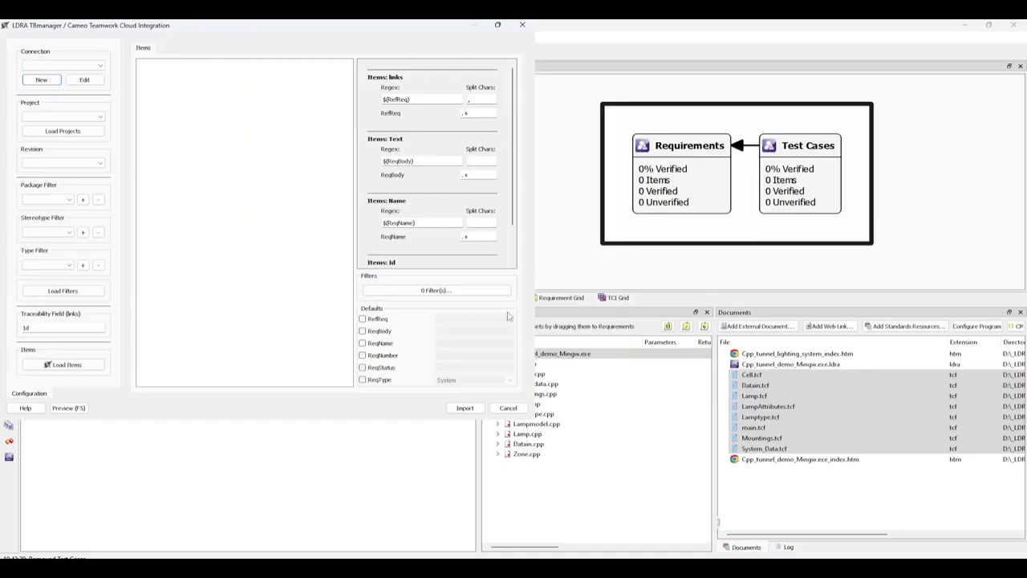
left_click(86, 84)
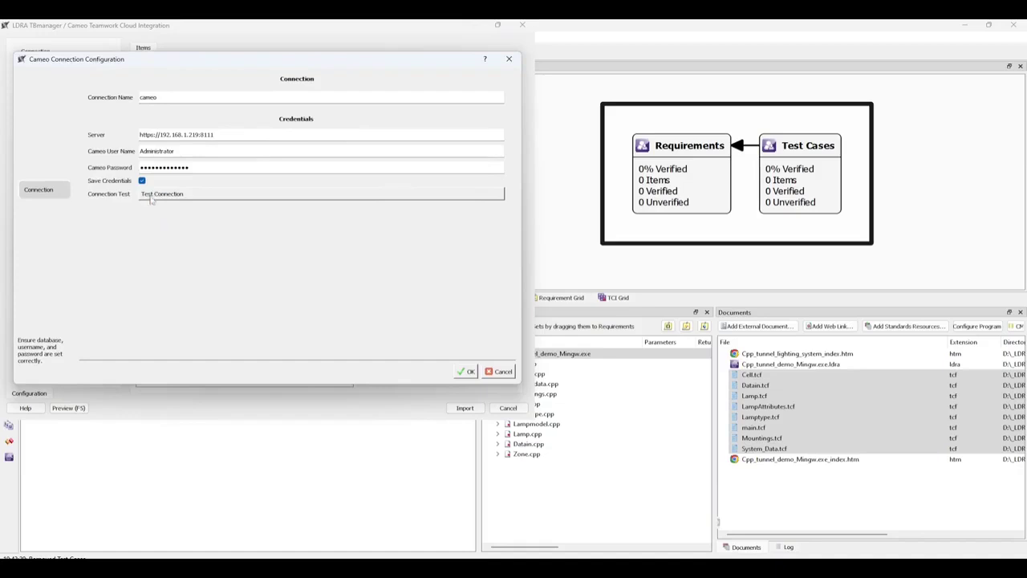
left_click(151, 196)
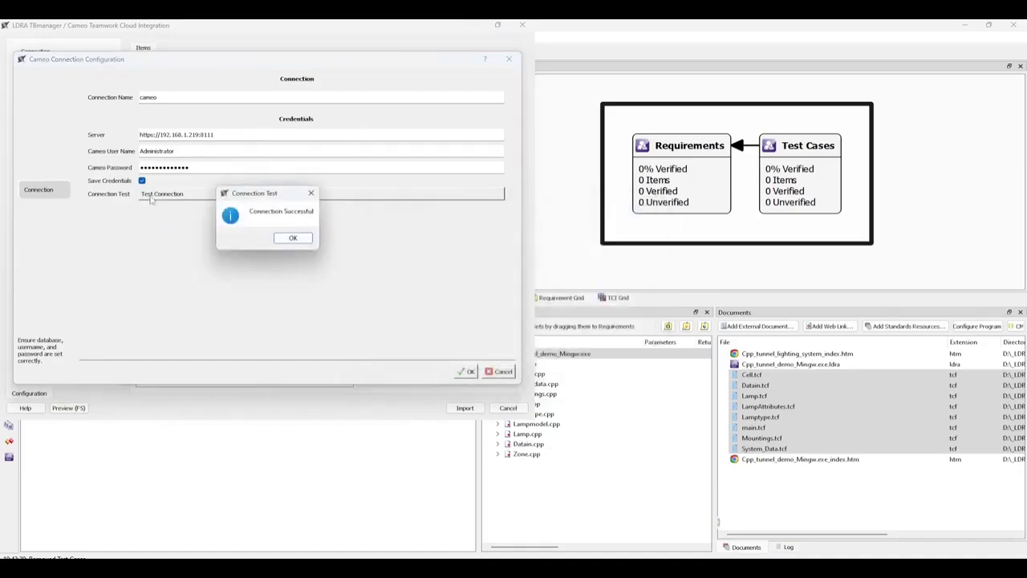
left_click(292, 239)
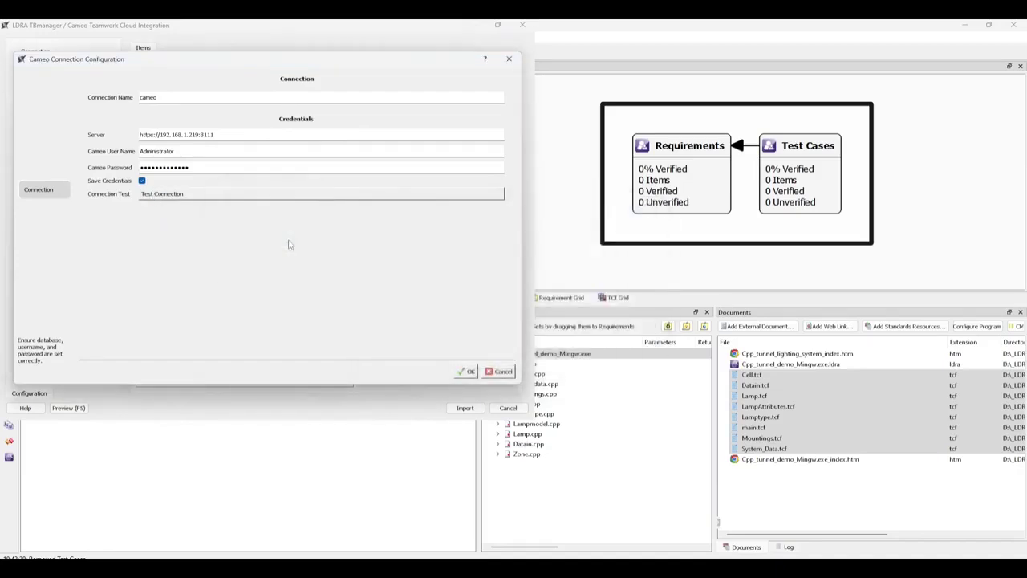
left_click(465, 373)
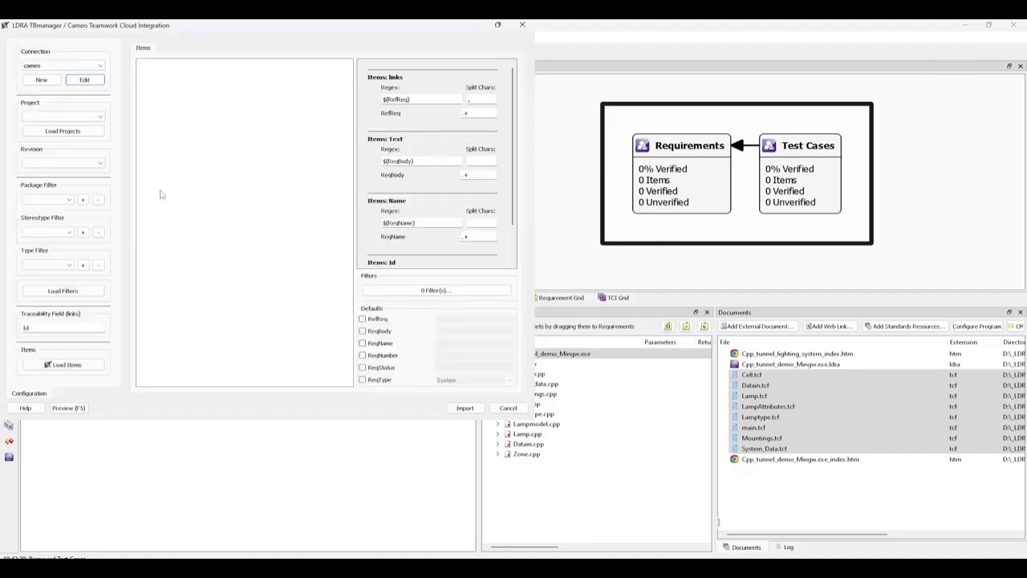
- Load projects and select the user-needs requirements project at revision 149
left_click(80, 130)
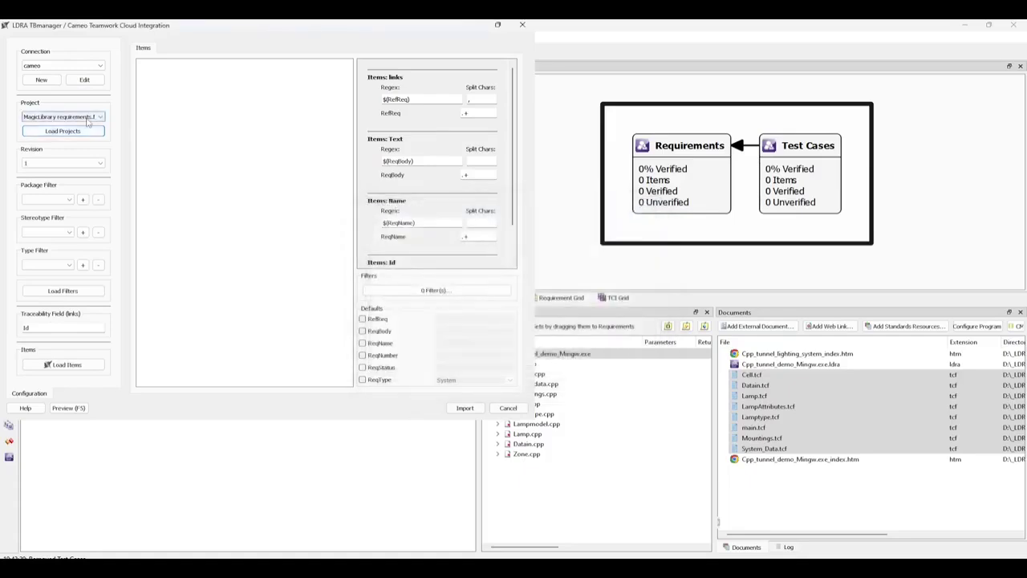
left_click(88, 119)
left_click(64, 132)
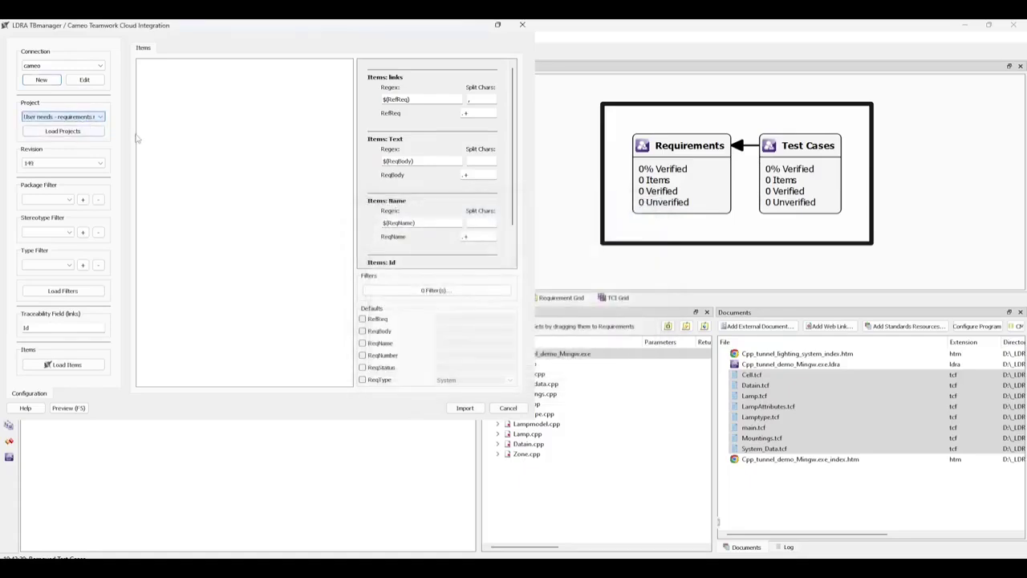
left_click(69, 166)
left_click(72, 170)
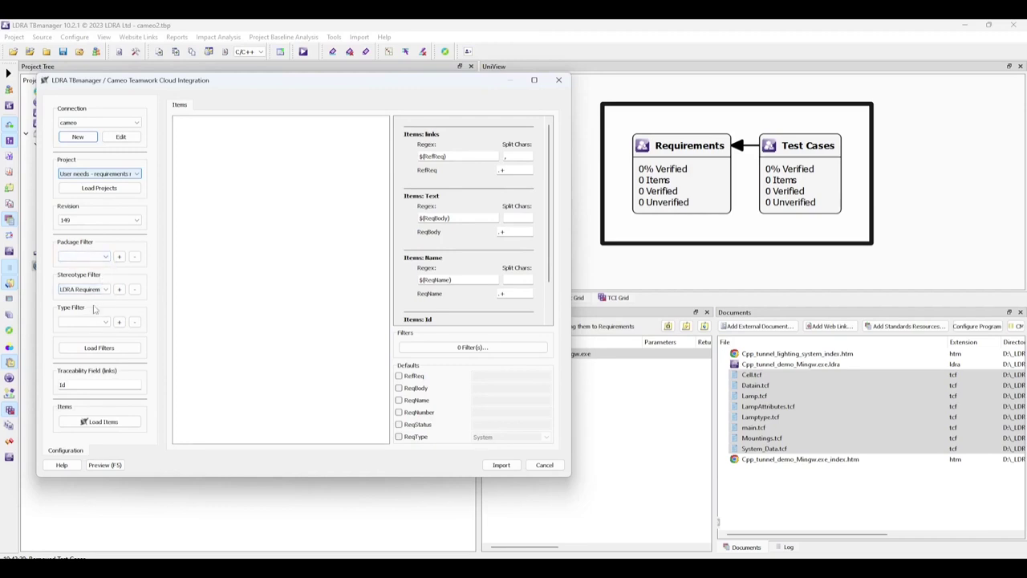
- Add LDRA Requirement as the stereotype filter
left_click(118, 289)
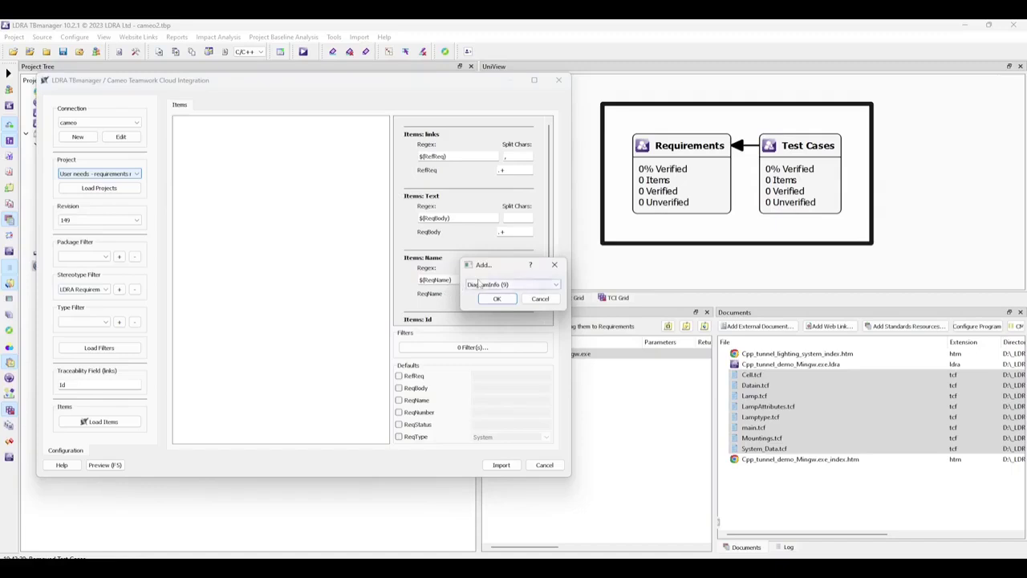
left_click(501, 285)
left_click(496, 314)
left_click(498, 297)
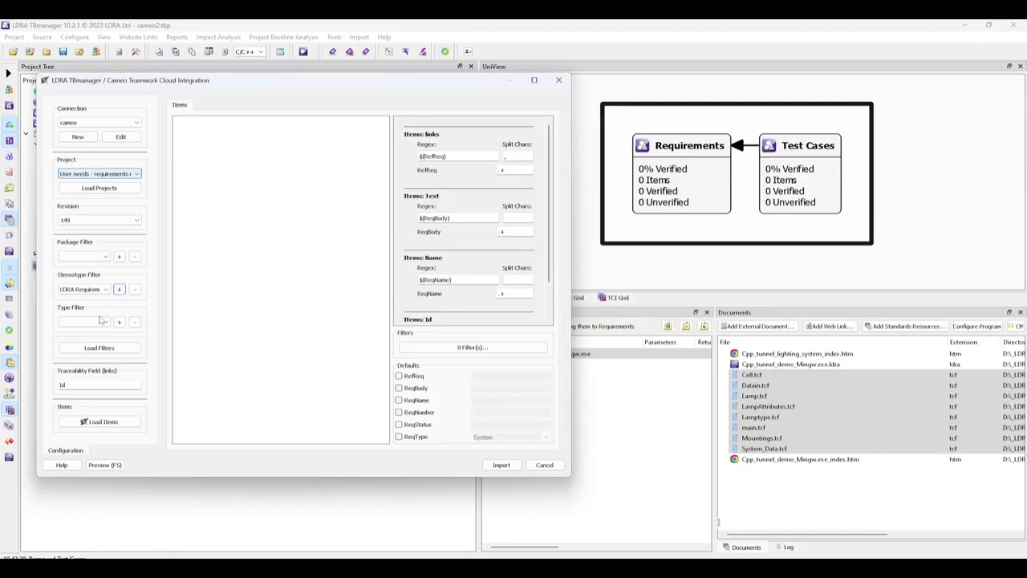
- Keep Id as the traceability field (links) and load the requirement items
left_click(76, 384)
double_click(110, 384)
left_click(110, 385)
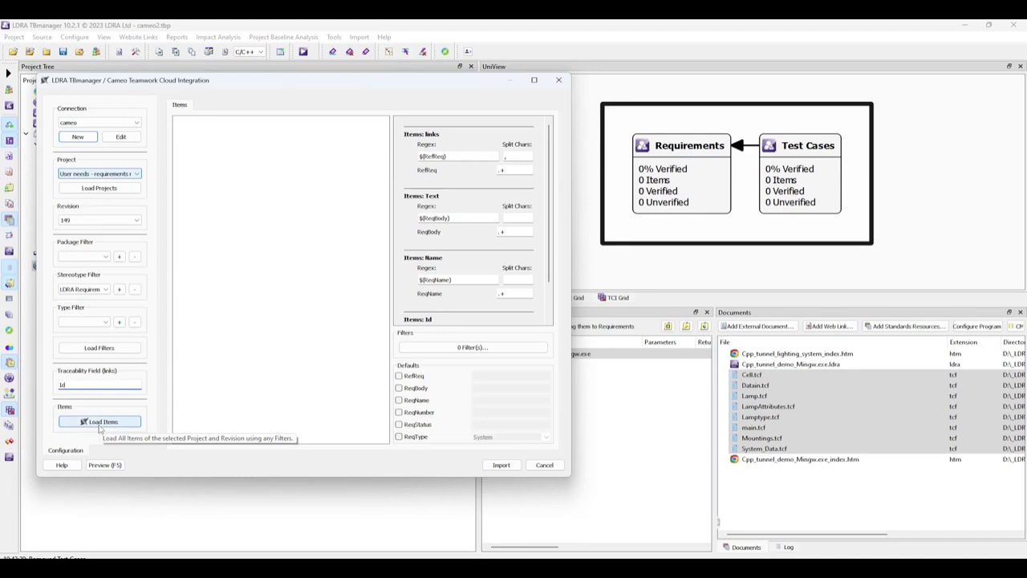
left_click(100, 424)
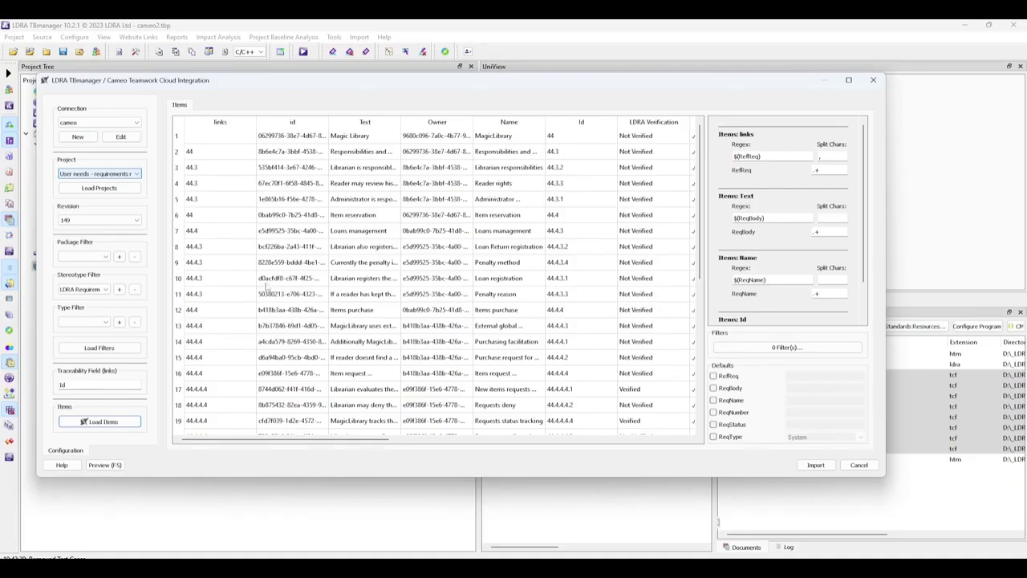
- Map the Requirement Type column to $(ReqType) in the import preview
left_click(766, 156)
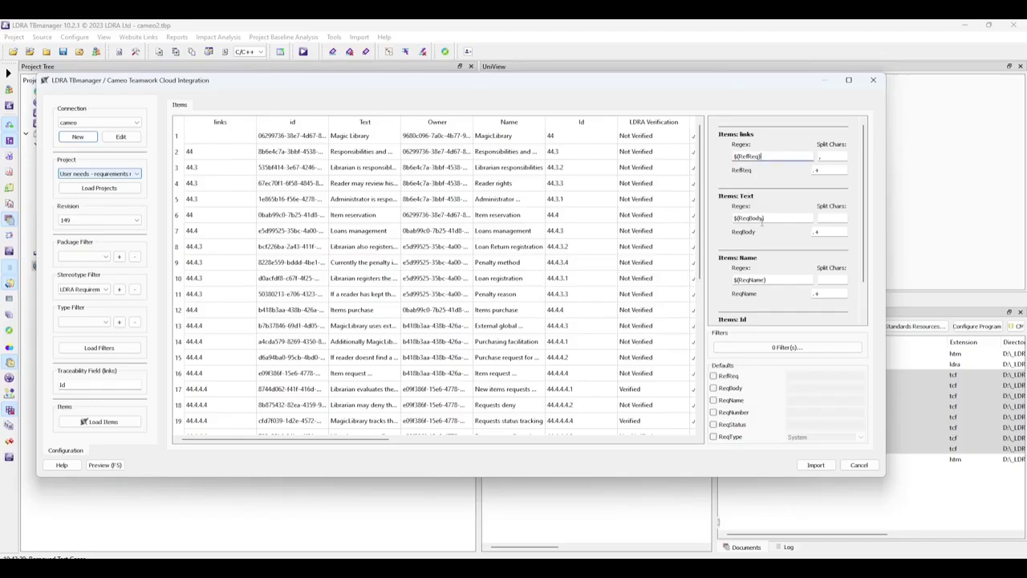
scroll(761, 225, "down", 1)
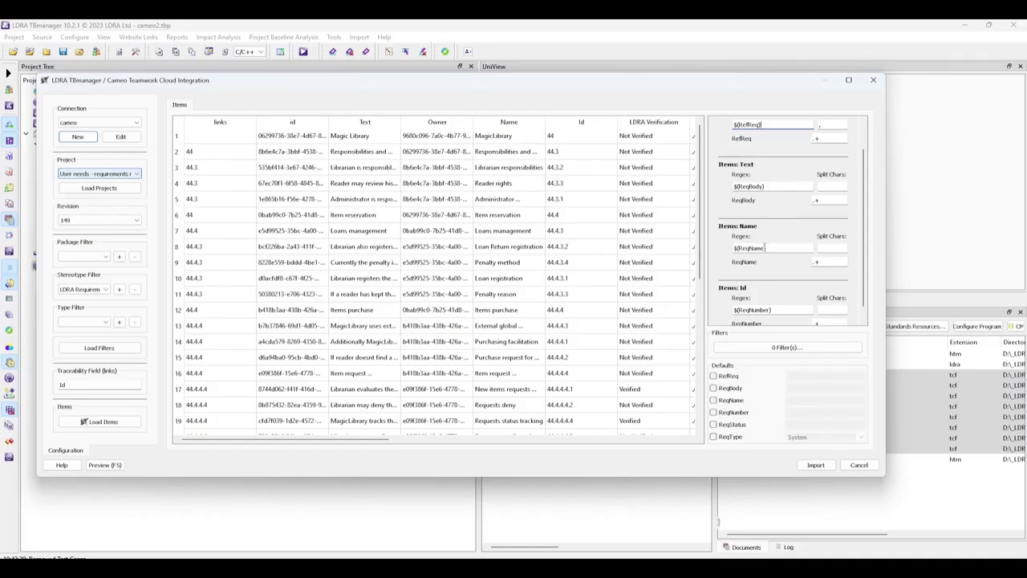
scroll(764, 248, "down", 1)
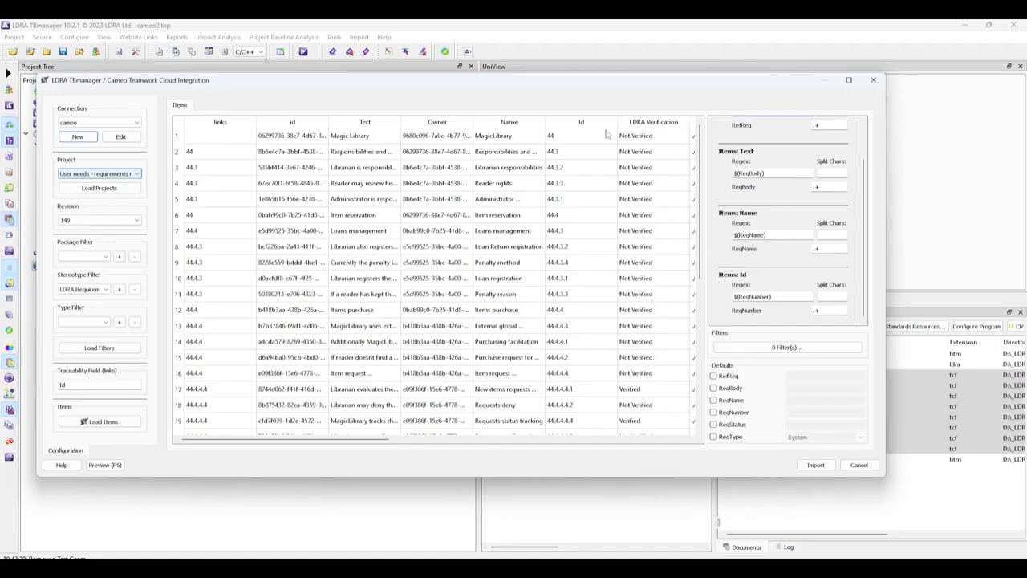
right_click(653, 121)
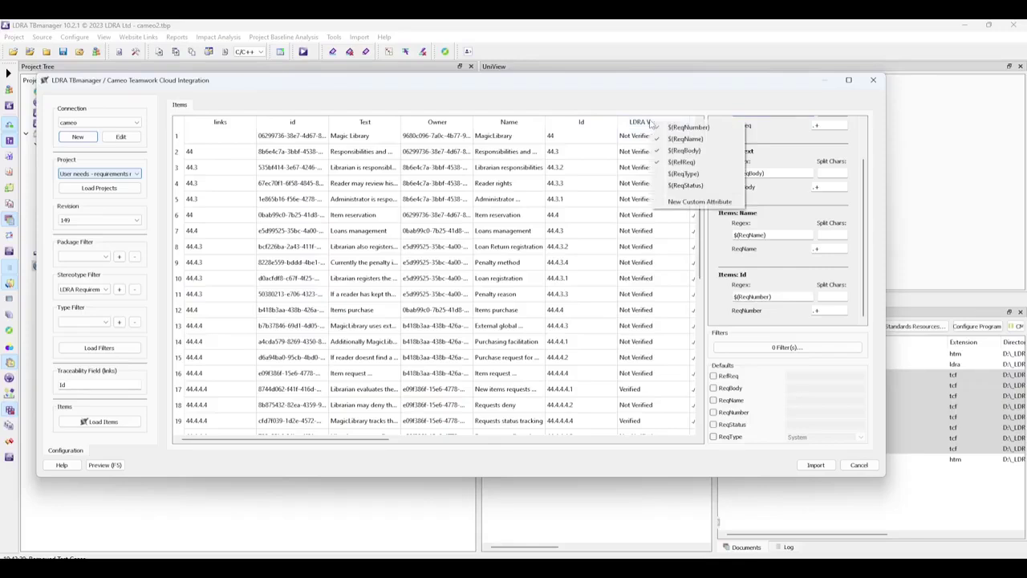
left_click(676, 187)
scroll(601, 185, "right", 3)
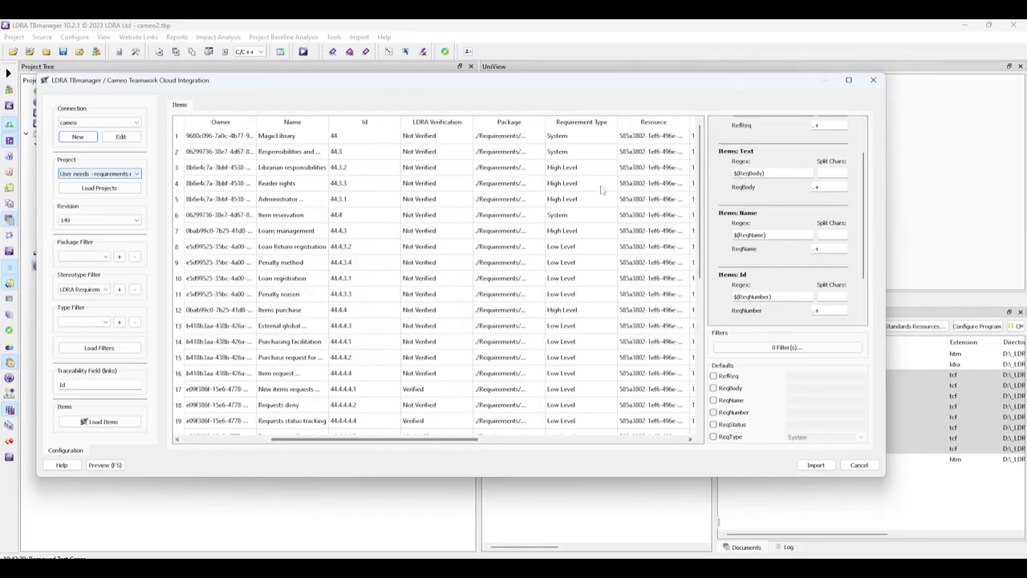
right_click(585, 132)
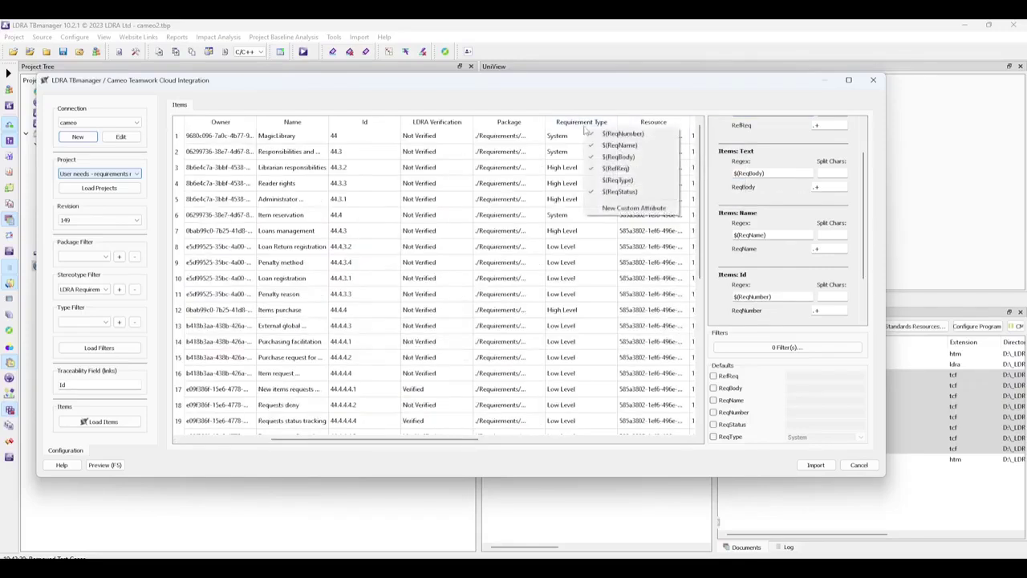
left_click(625, 181)
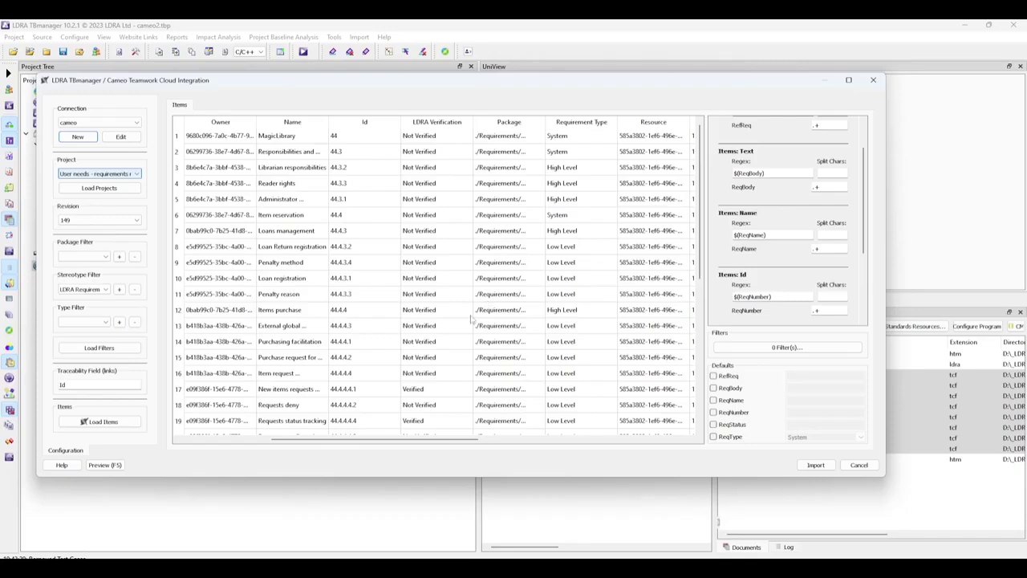
- Map the Revision column to a new custom attribute named Revision
left_click_drag(325, 438, 398, 440)
right_click(578, 122)
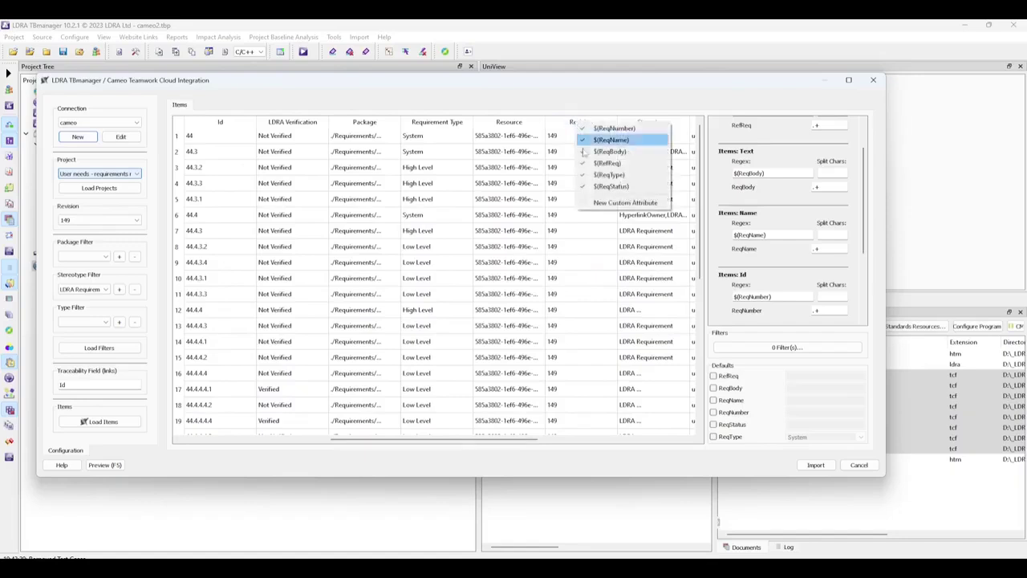
left_click(595, 203)
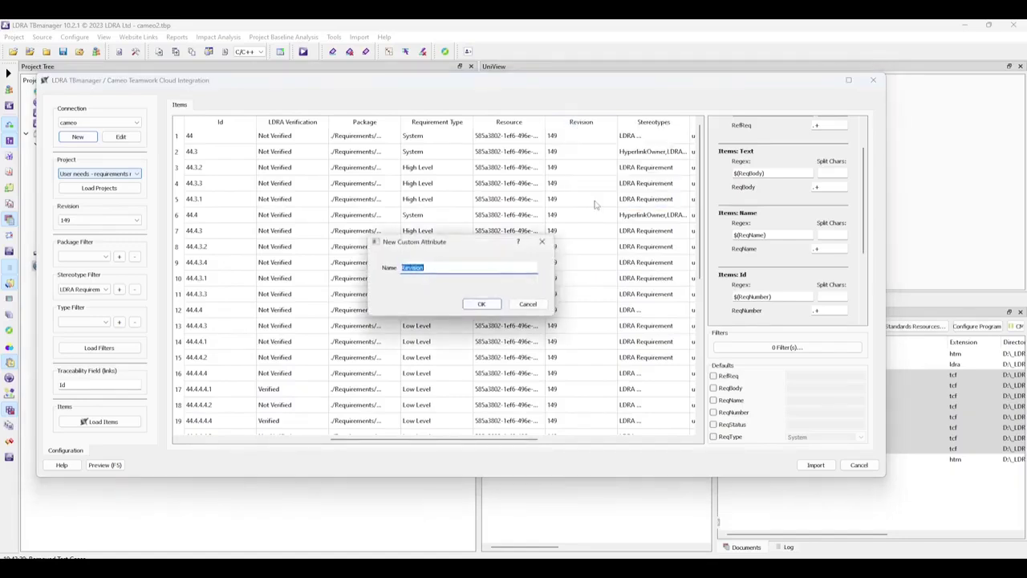
left_click(482, 304)
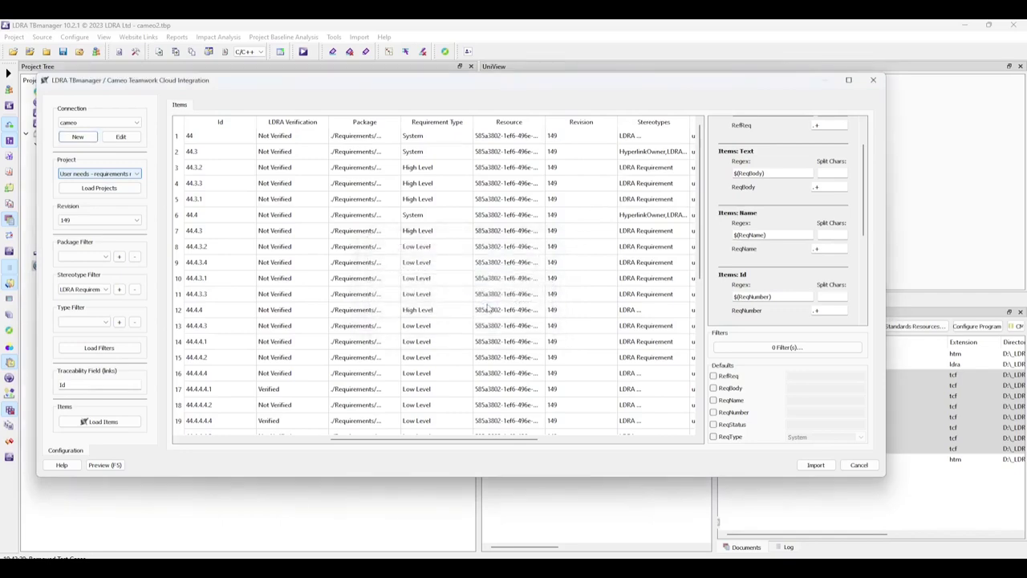
- Import the 37 MagicLibrary requirements and expand the whole MagicLibrary tree
left_click(815, 466)
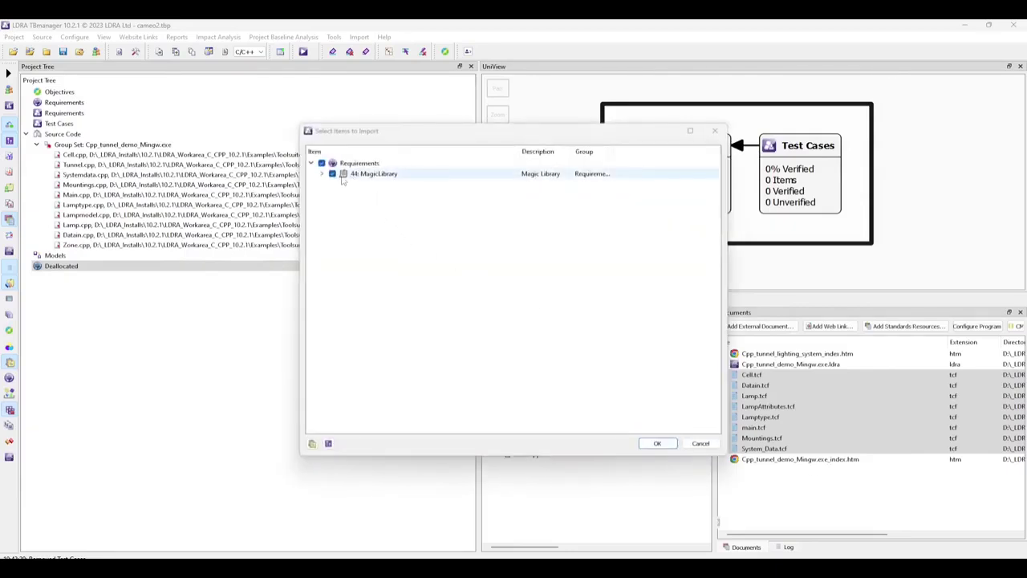
left_click(322, 174)
left_click(333, 184)
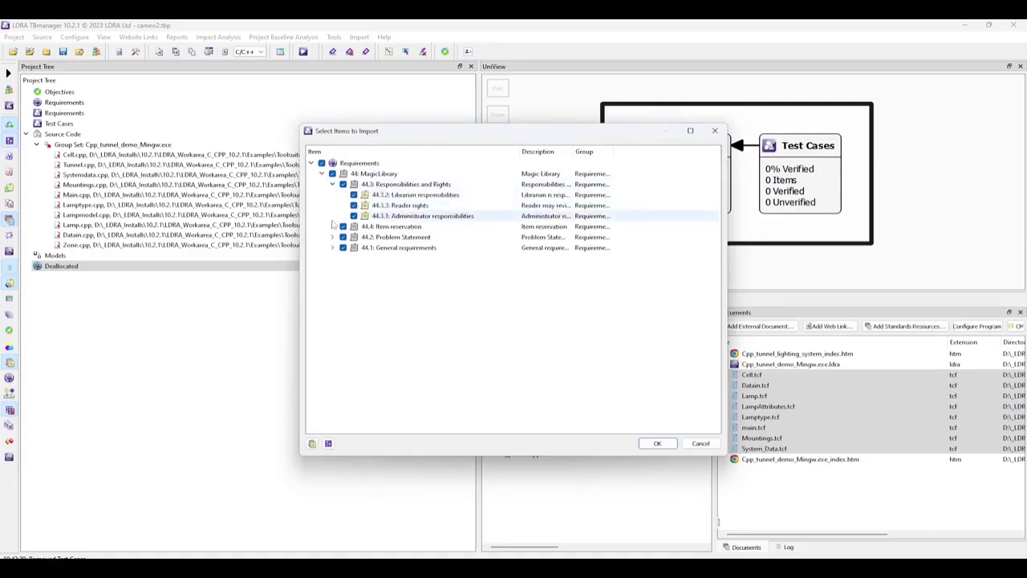
left_click(332, 226)
left_click(657, 443)
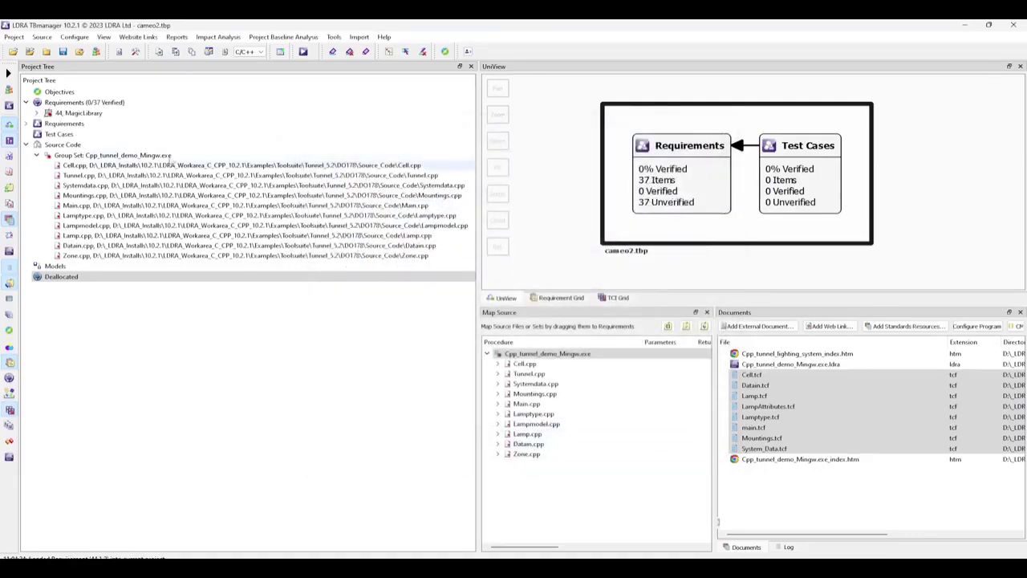
left_click(81, 114)
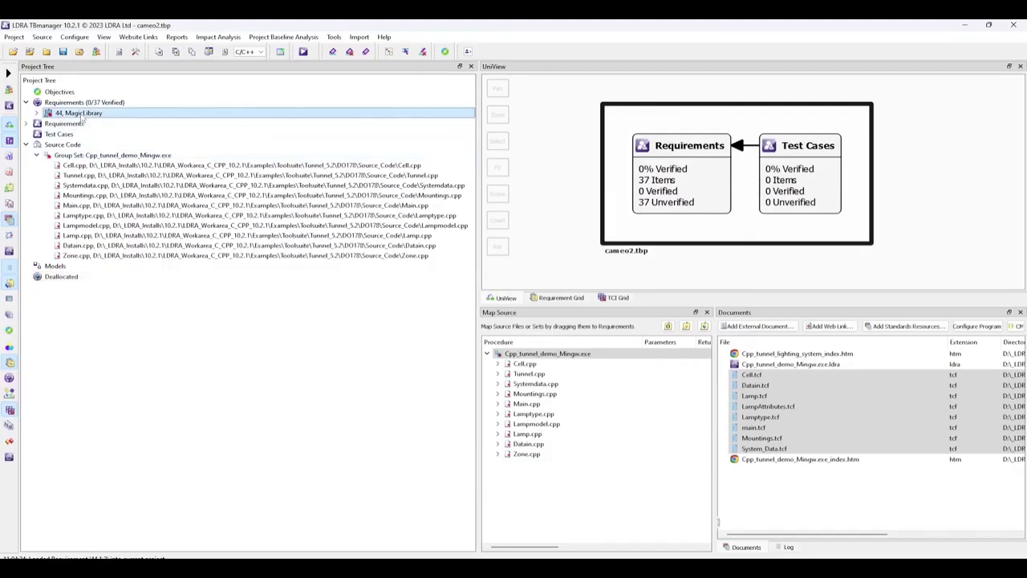
key("ctrl+a")
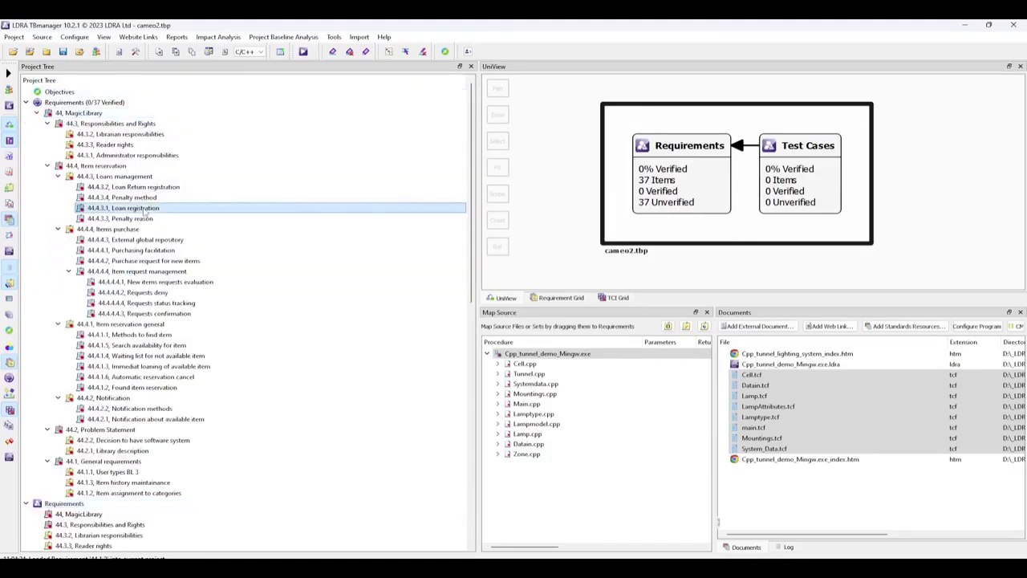
- Start a Cameo Teamwork Cloud test case import using the cameo connection and requirements project
right_click(786, 153)
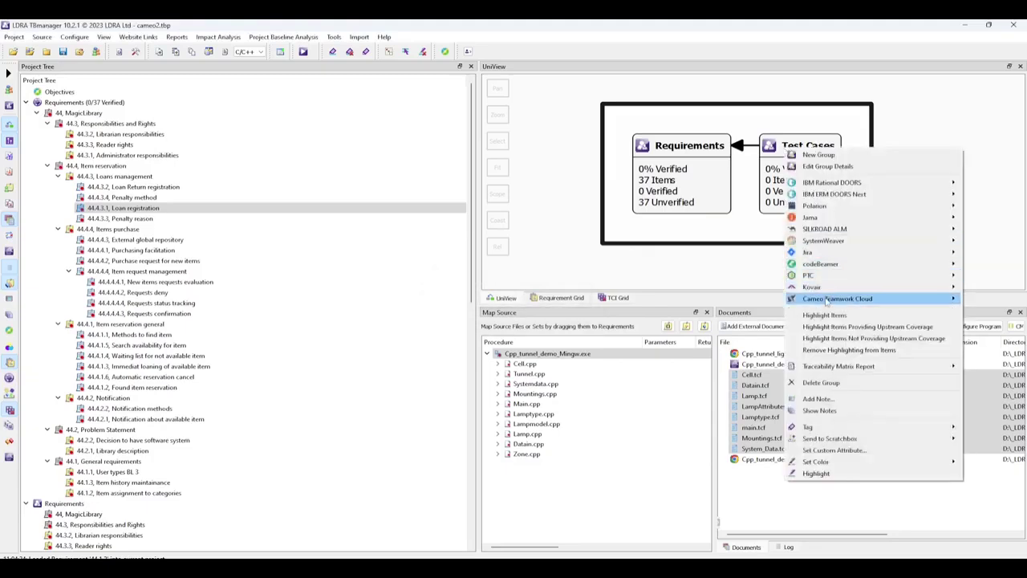
mouse_move(785, 300)
left_click(645, 299)
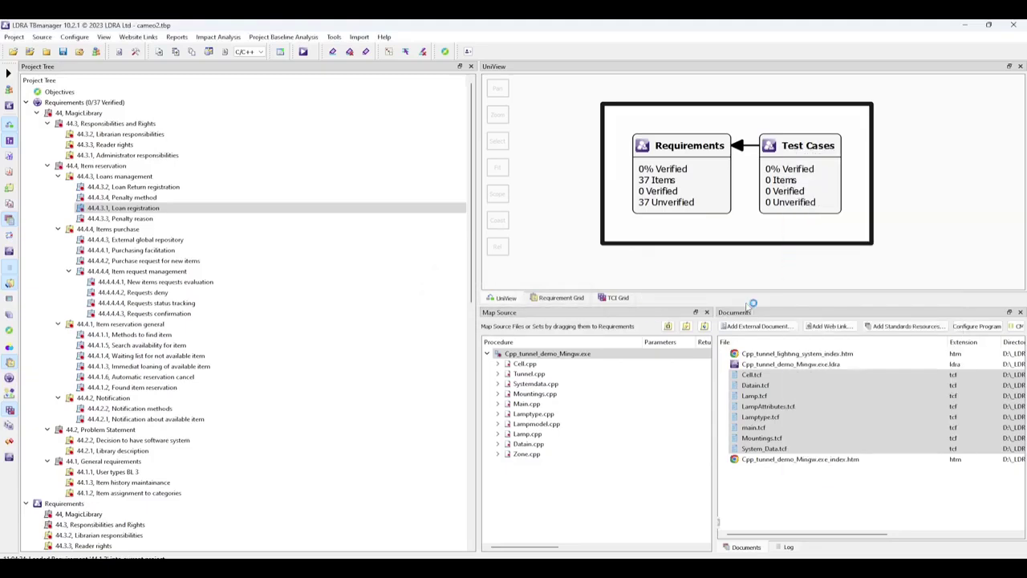
left_click(547, 310)
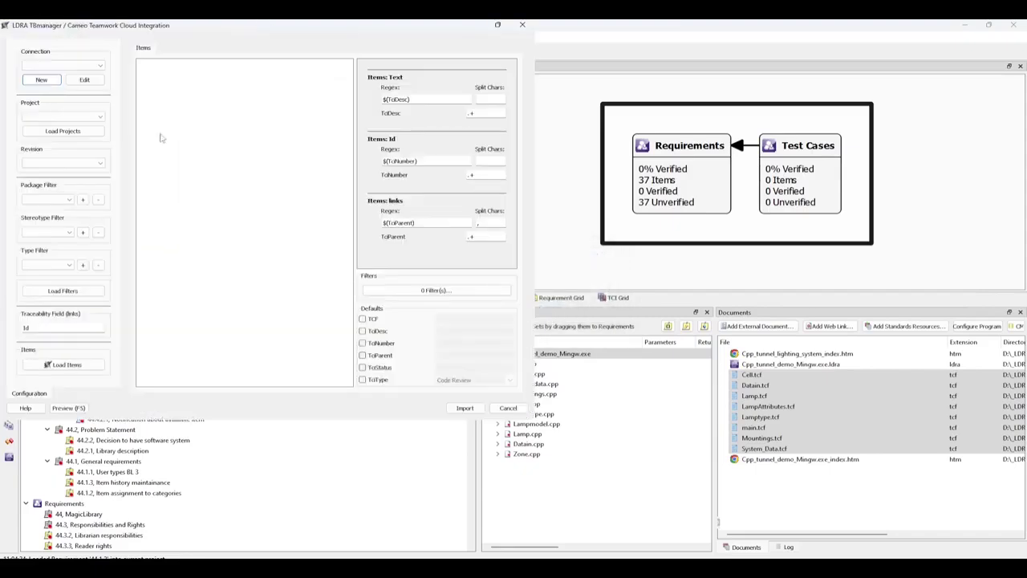
left_click(93, 66)
left_click(81, 74)
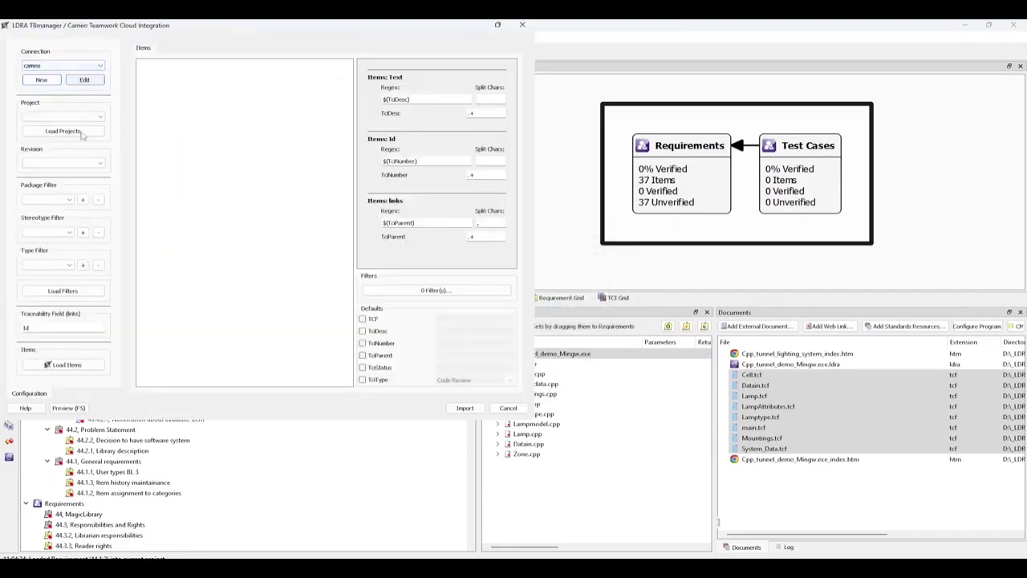
left_click(63, 131)
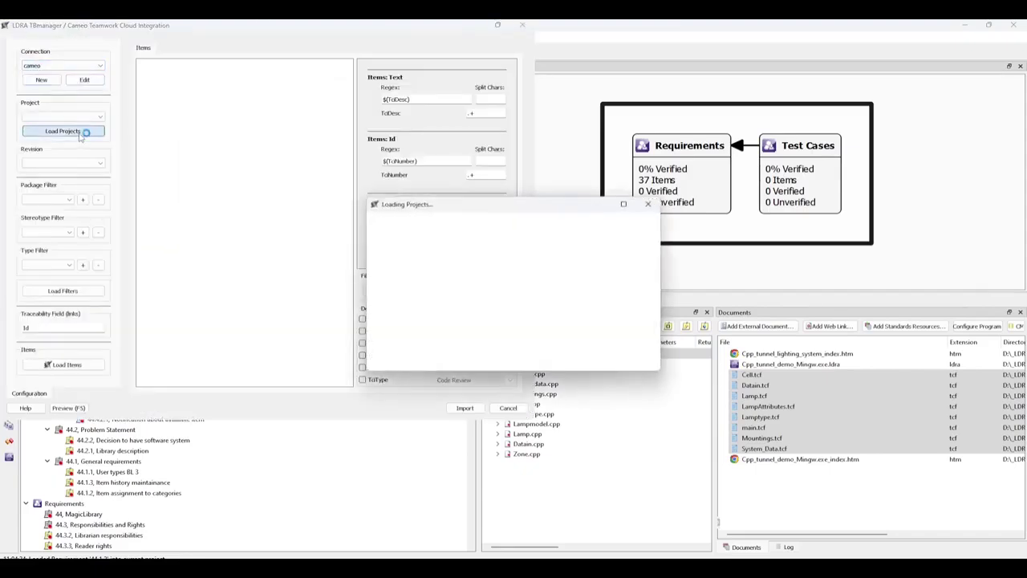
left_click(92, 117)
left_click(94, 132)
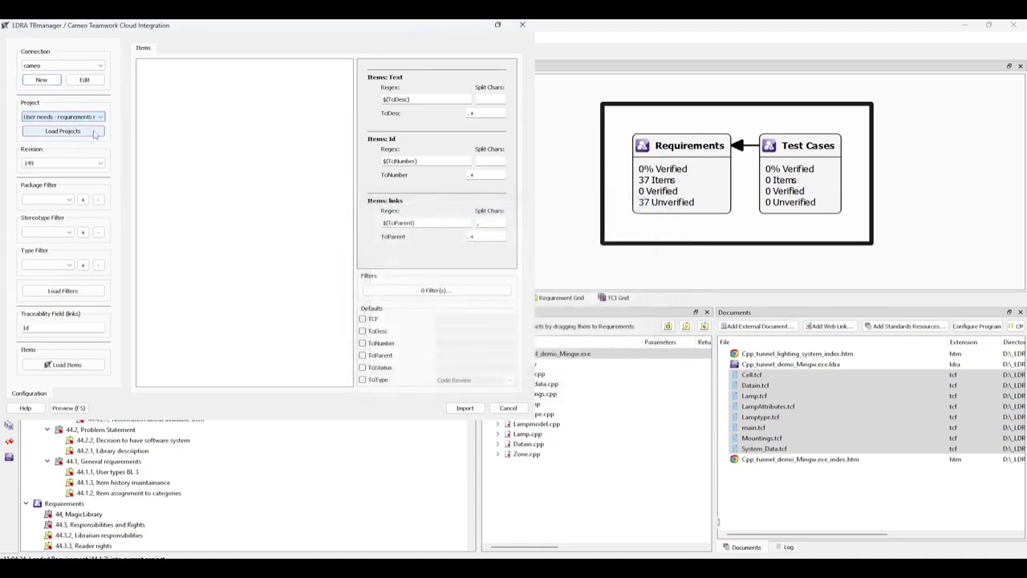
- Filter by the LDRA Test Case stereotype and load the five test case items
left_click(75, 291)
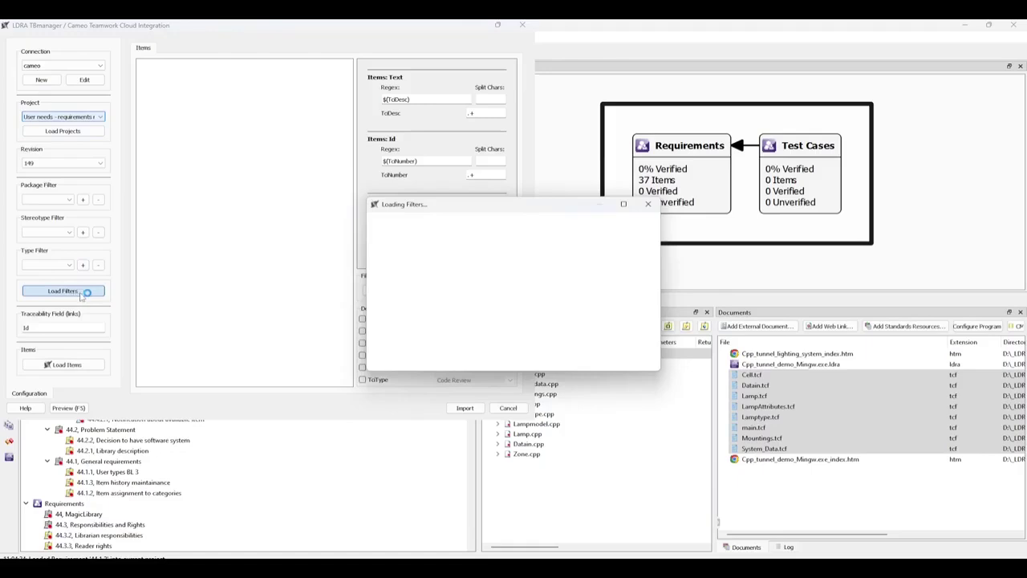
left_click(493, 321)
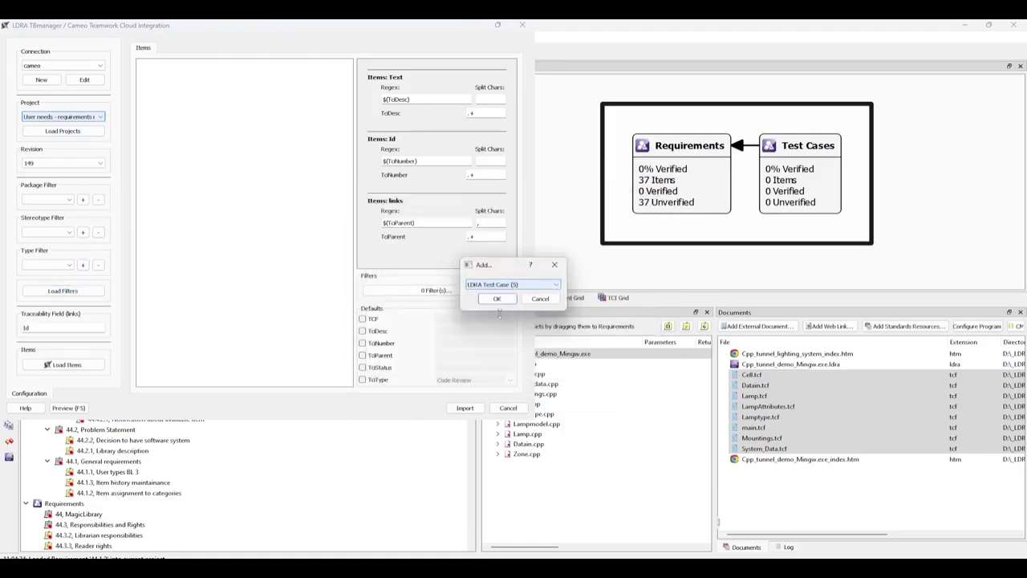
left_click(496, 299)
left_click(51, 367)
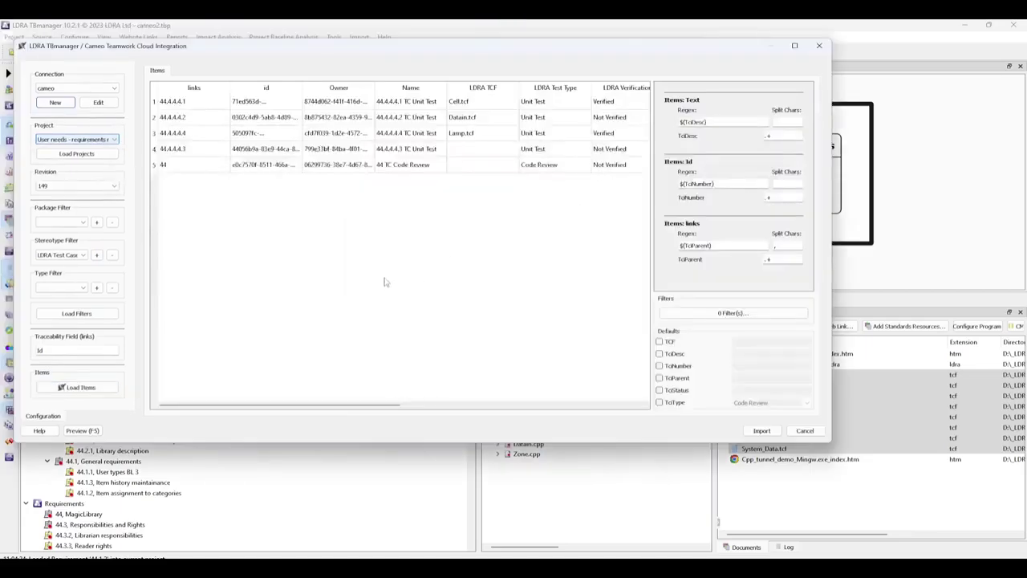
- Map Name to TcNumber, LDRA TCF to TCF, LDRA Test Type to TcType, LDRA Verification to TcStatus
right_click(416, 94)
left_click(449, 94)
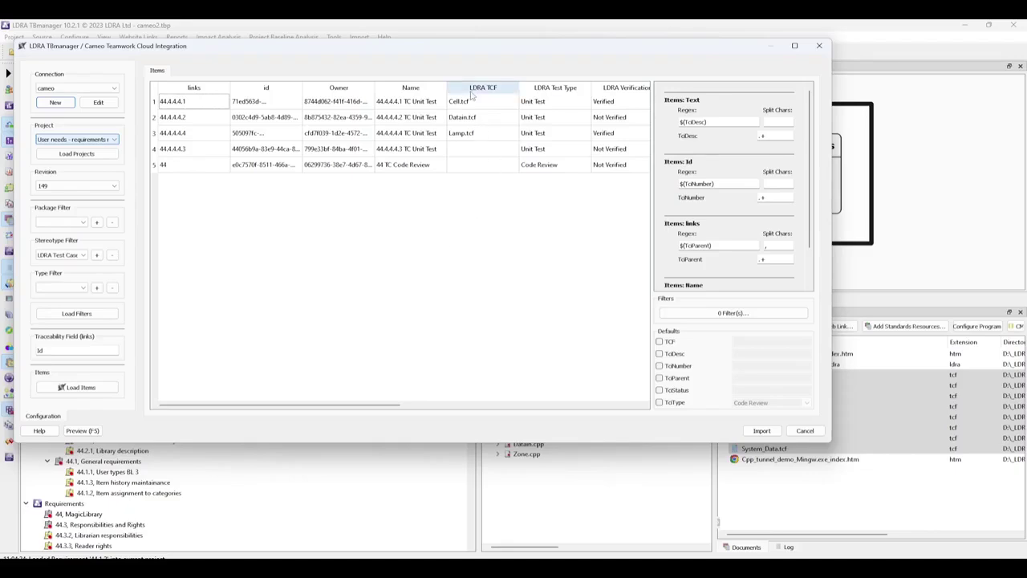
right_click(472, 95)
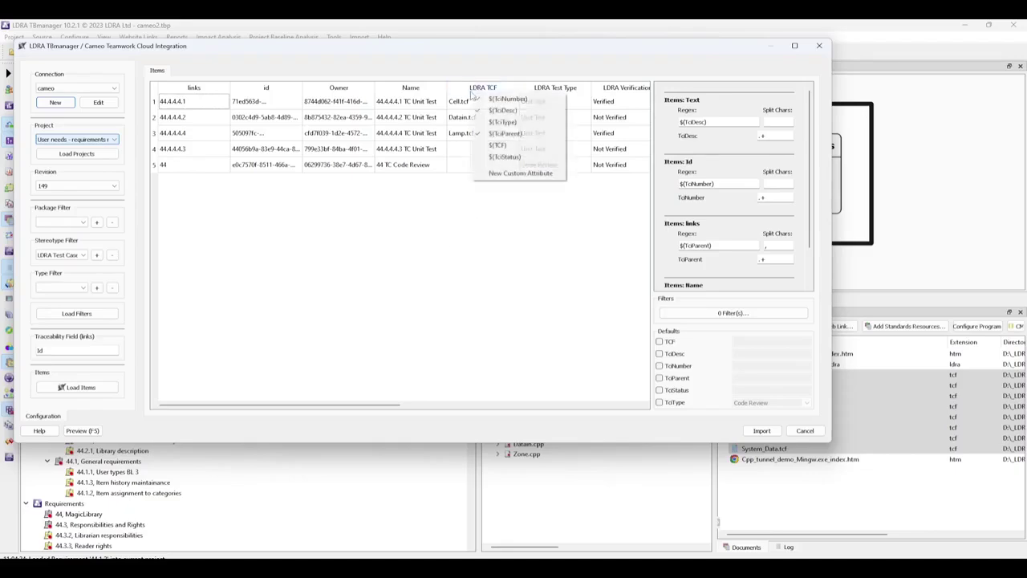
left_click(497, 145)
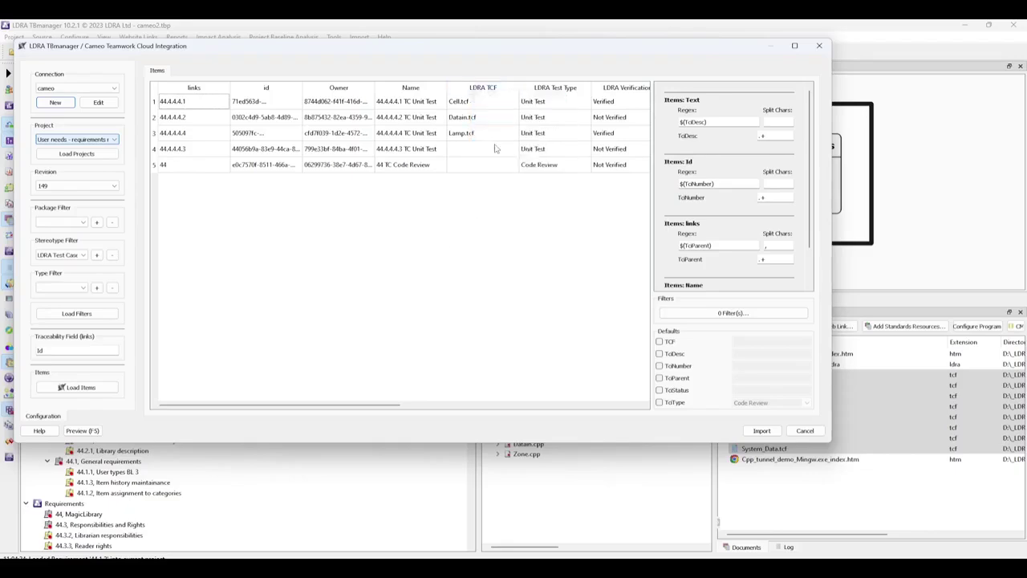
right_click(559, 91)
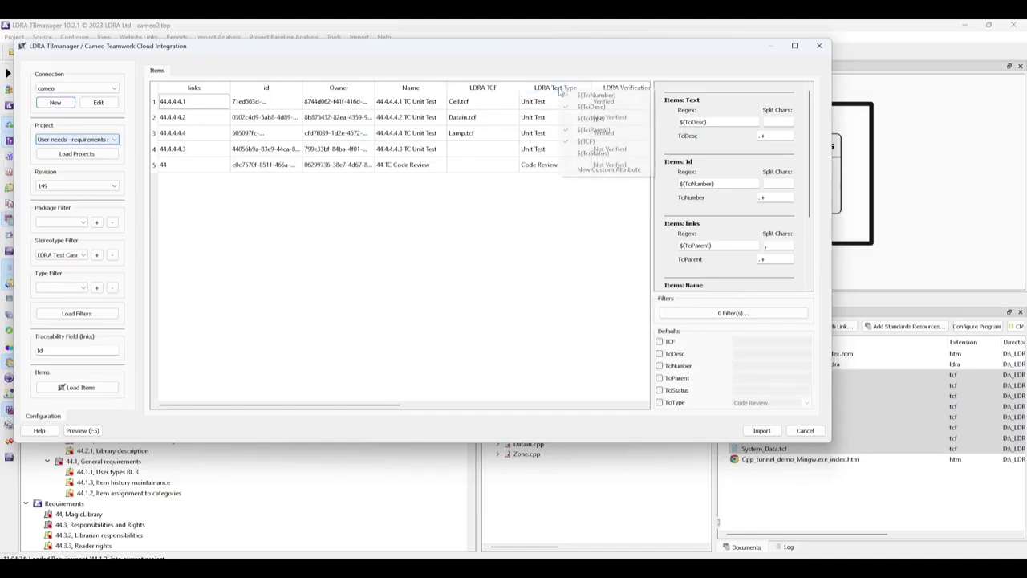
left_click(591, 119)
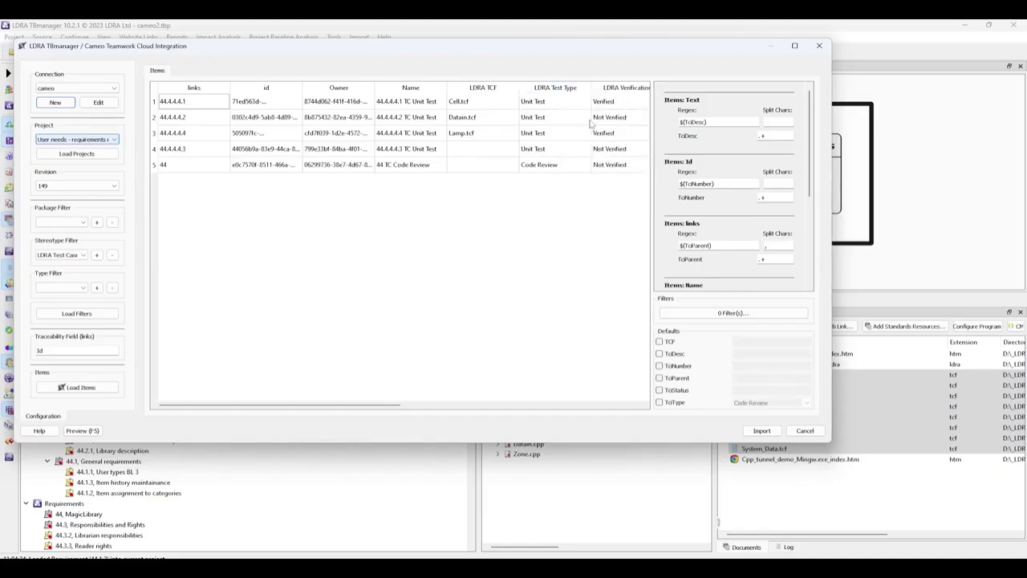
right_click(622, 93)
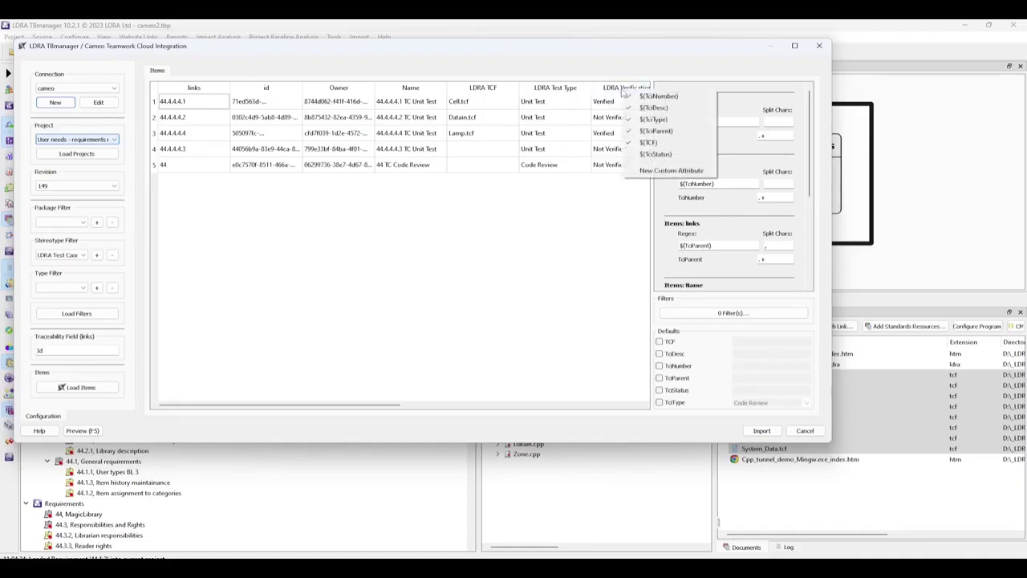
left_click(643, 157)
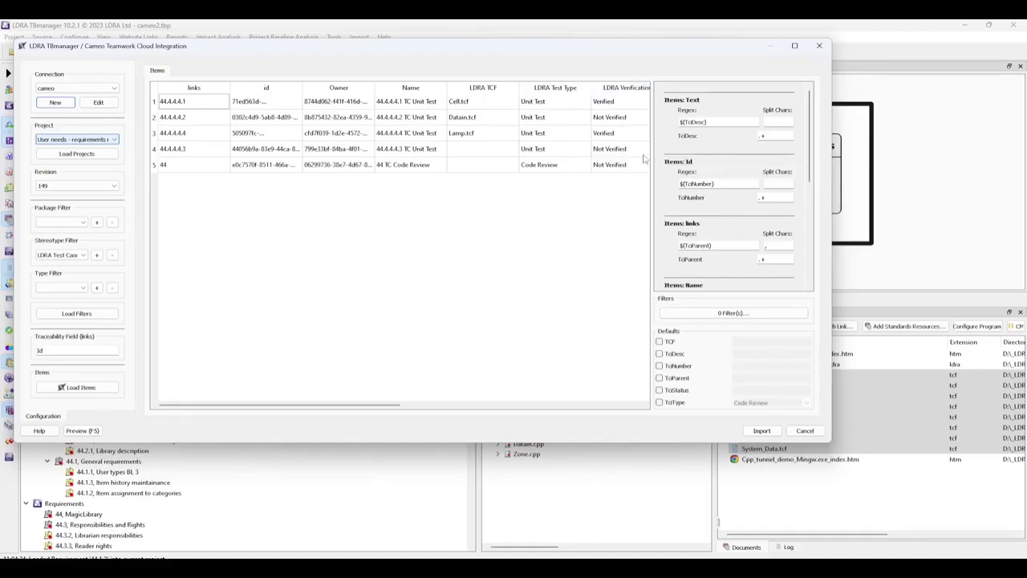
- Import all five test cases, then review them in the TCI grid and select 44.4.4.4.1 TC Unit Test
left_click(761, 431)
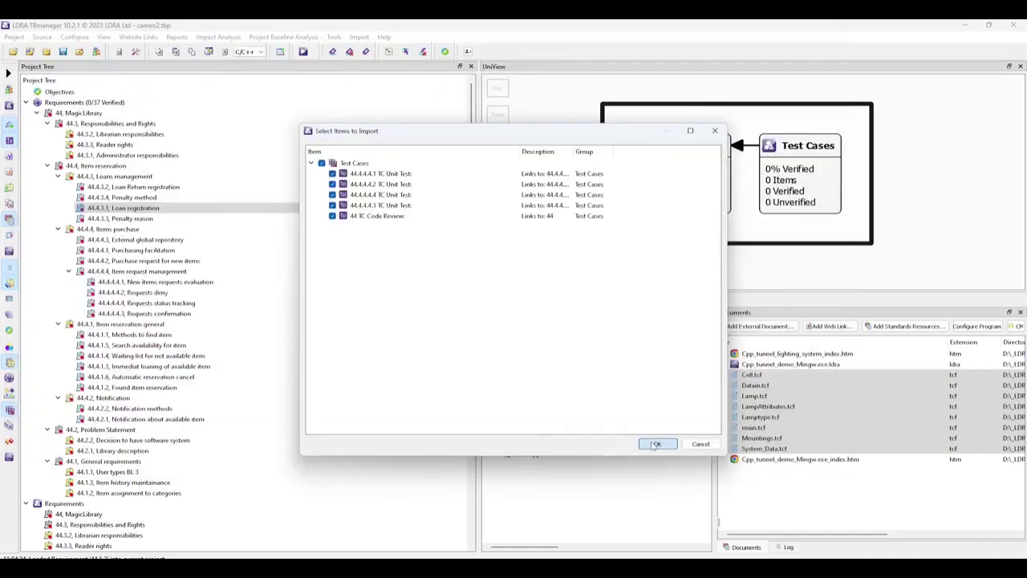
left_click(654, 445)
left_click(609, 300)
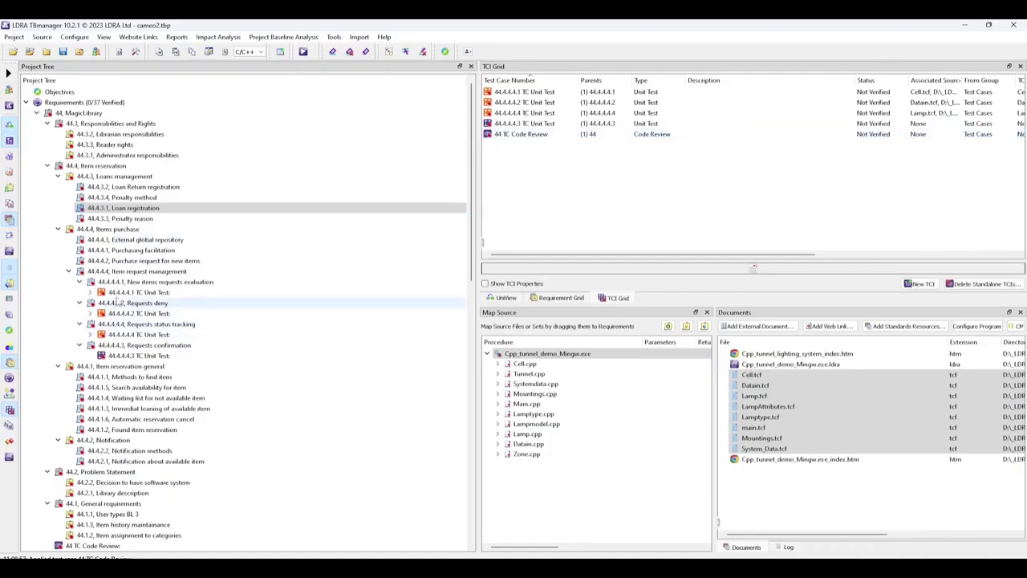
left_click(117, 292)
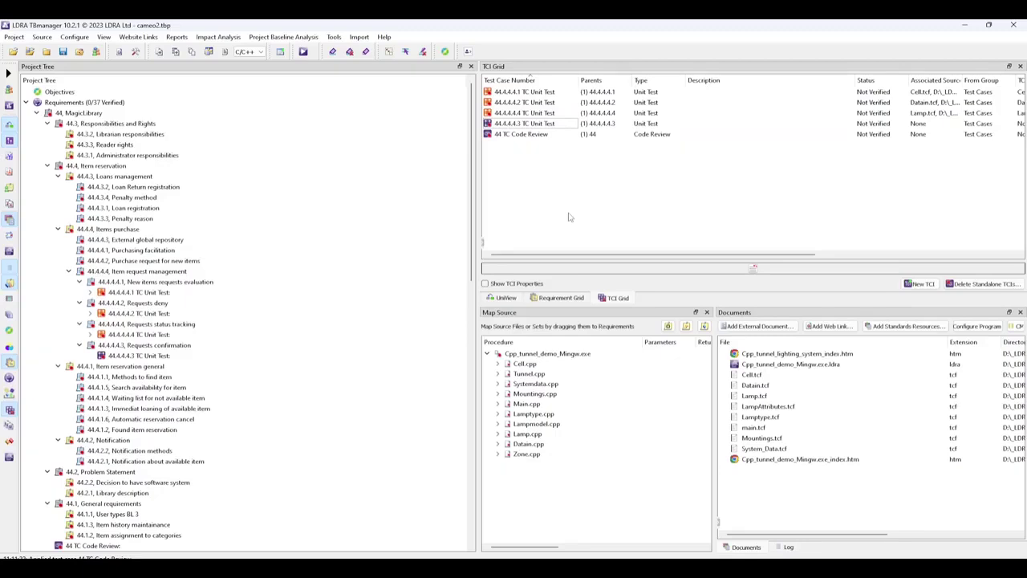
- Attach Mountings.tcf as the input asset of test case 44.4.4.4.3
left_click(762, 438)
left_click_drag(762, 440, 530, 138)
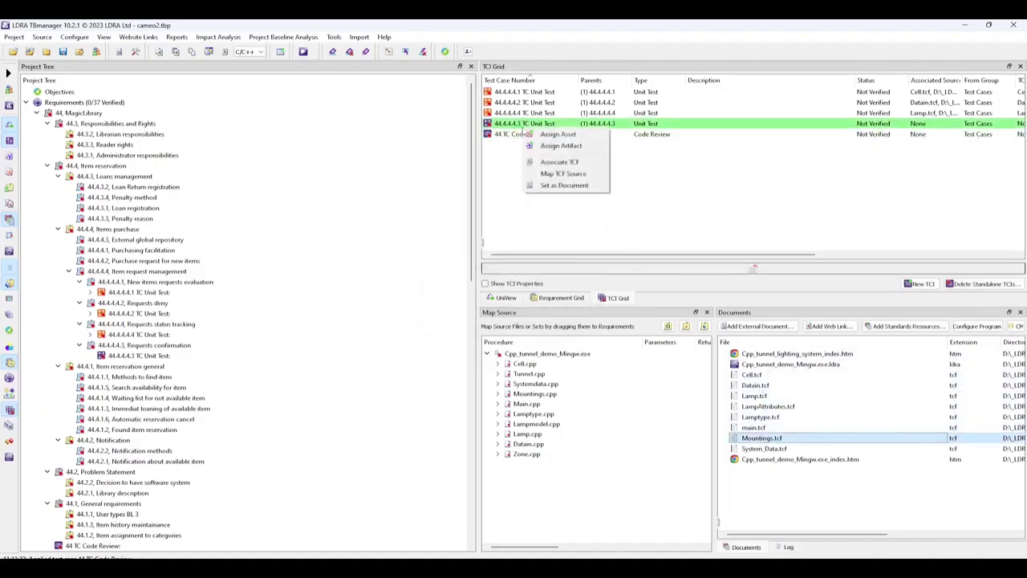
left_click(567, 161)
- Select the four 44.4.4.4.x TC Unit Test rows in the TCI grid
left_click(947, 123)
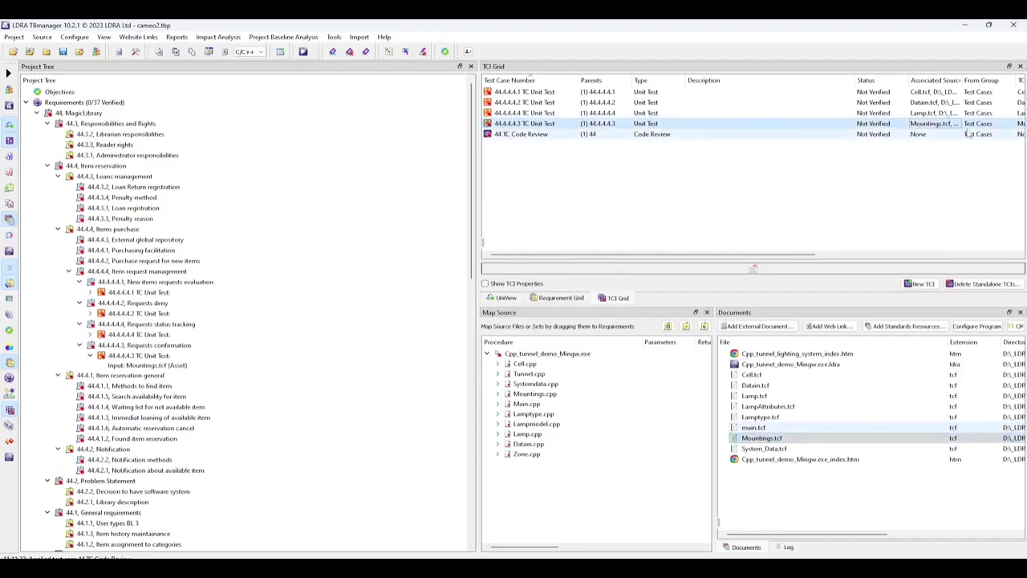
left_click_drag(762, 255, 883, 255)
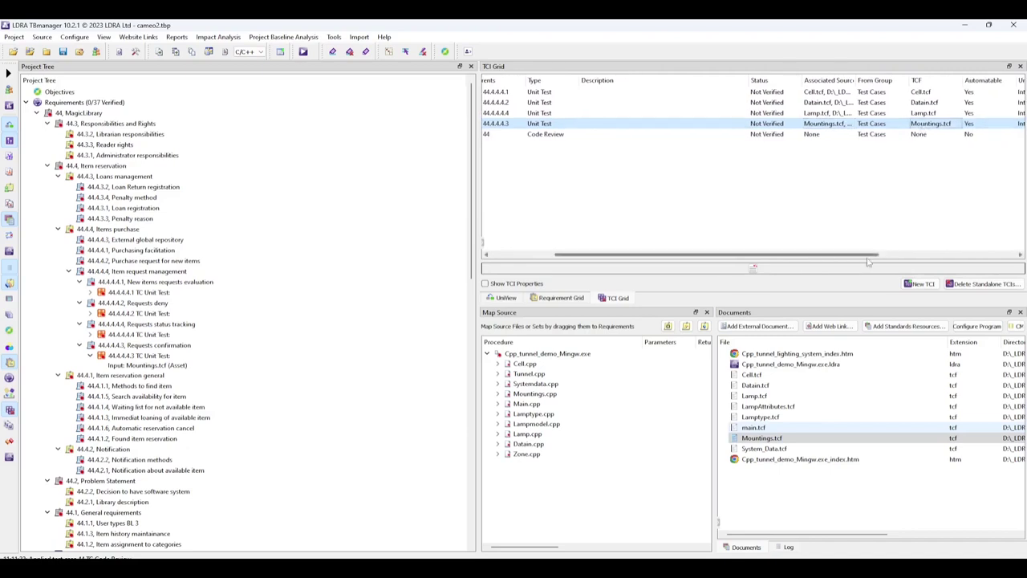
left_click(526, 92, "shift")
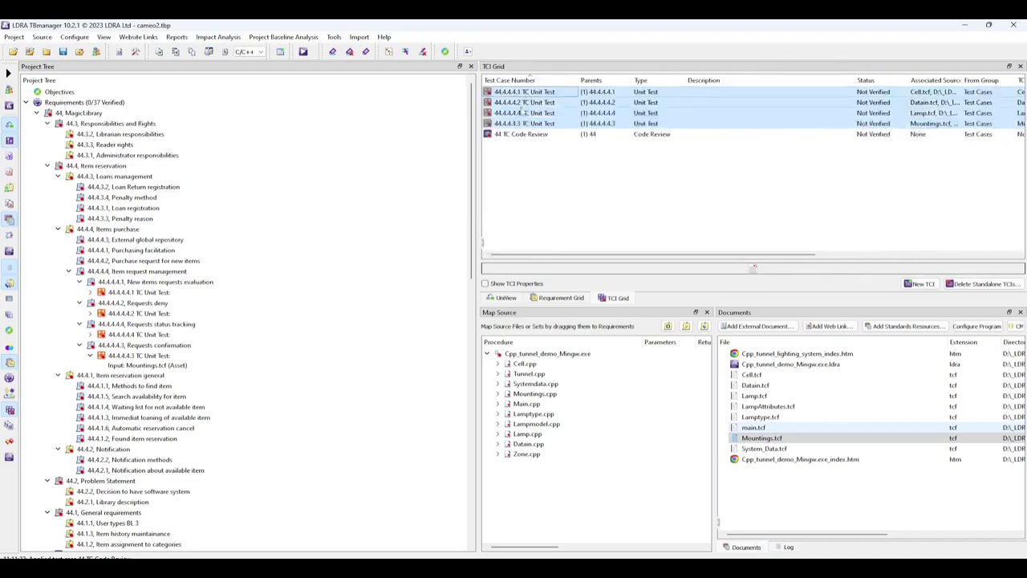
- Regress the four selected unit test cases, then inspect requirement 44.4.4.4.1 in the Project Tree
right_click(523, 113)
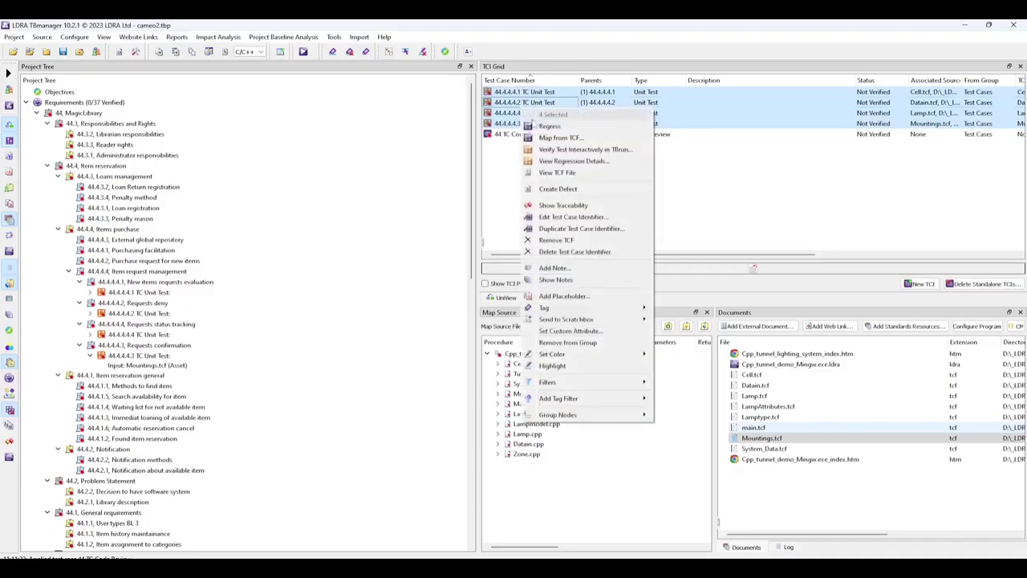
left_click(536, 126)
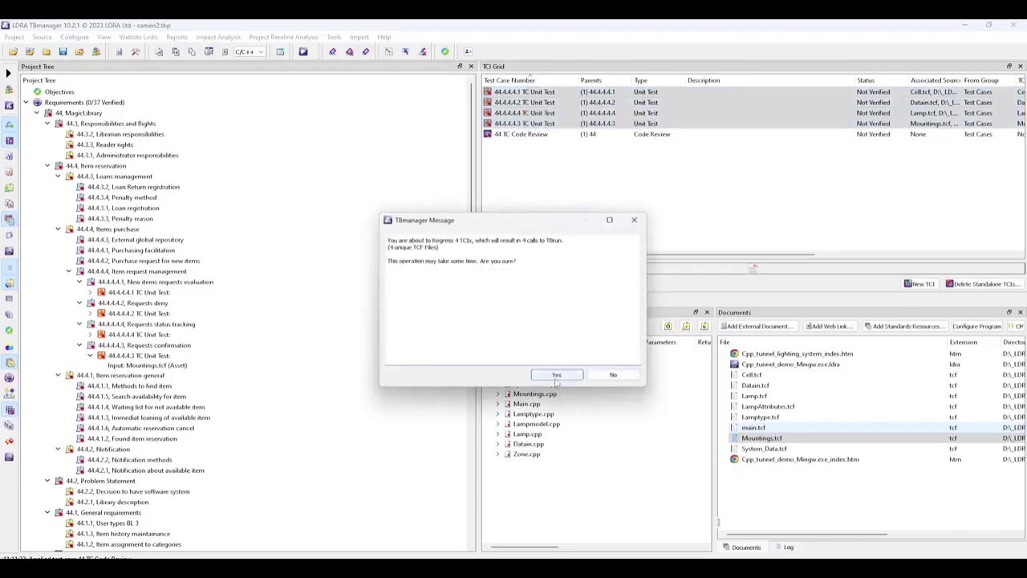
left_click(557, 377)
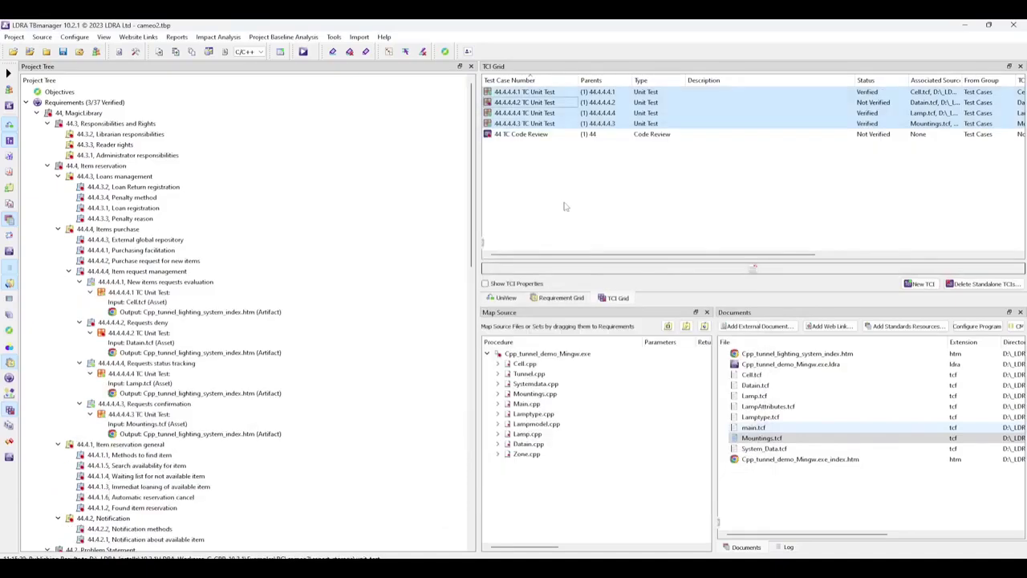
left_click(564, 206)
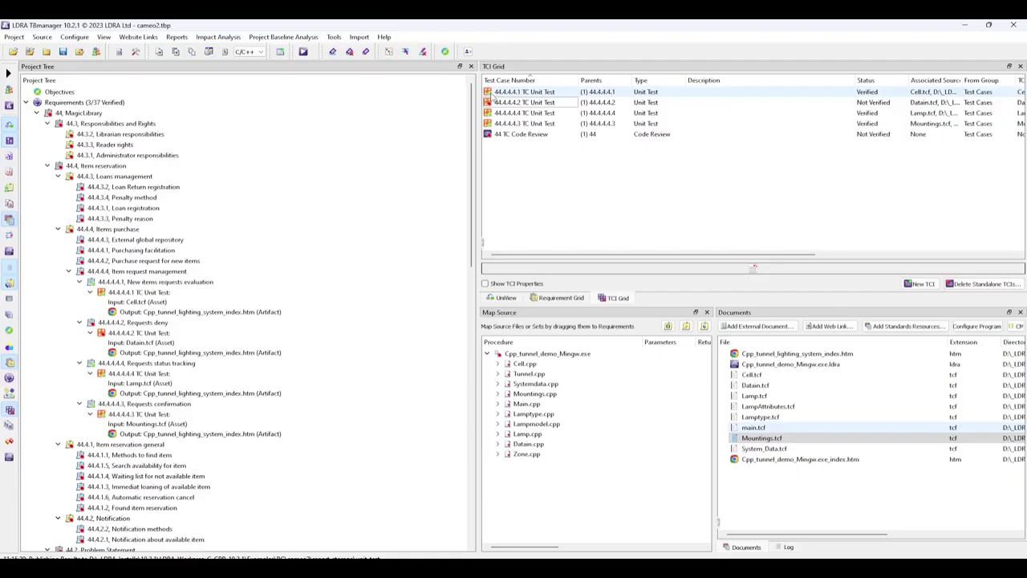
left_click(132, 282)
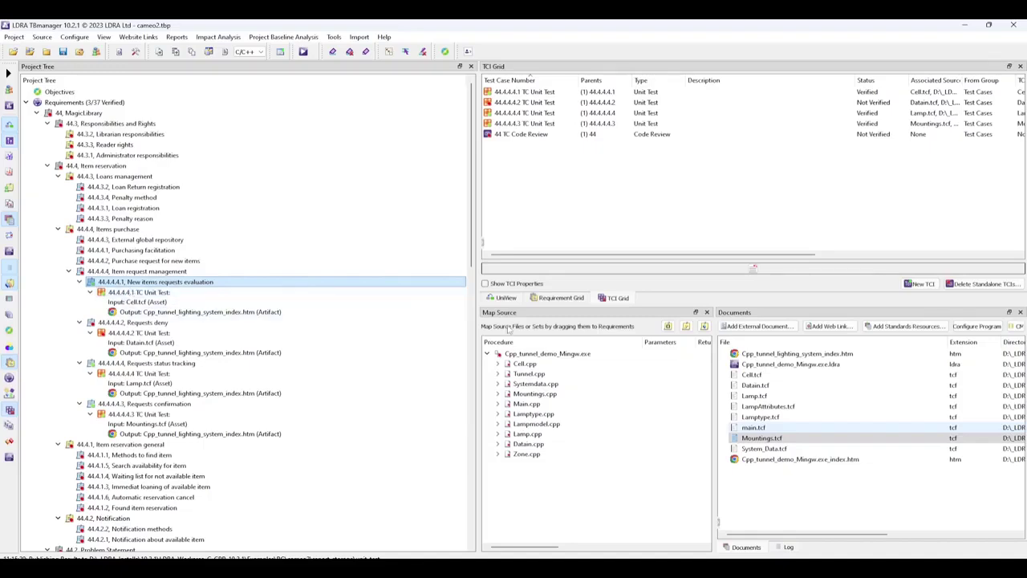
- Start a Cameo Teamwork Cloud export of the Requirements group and accept all MagicLibrary requirements
left_click(504, 297)
right_click(659, 150)
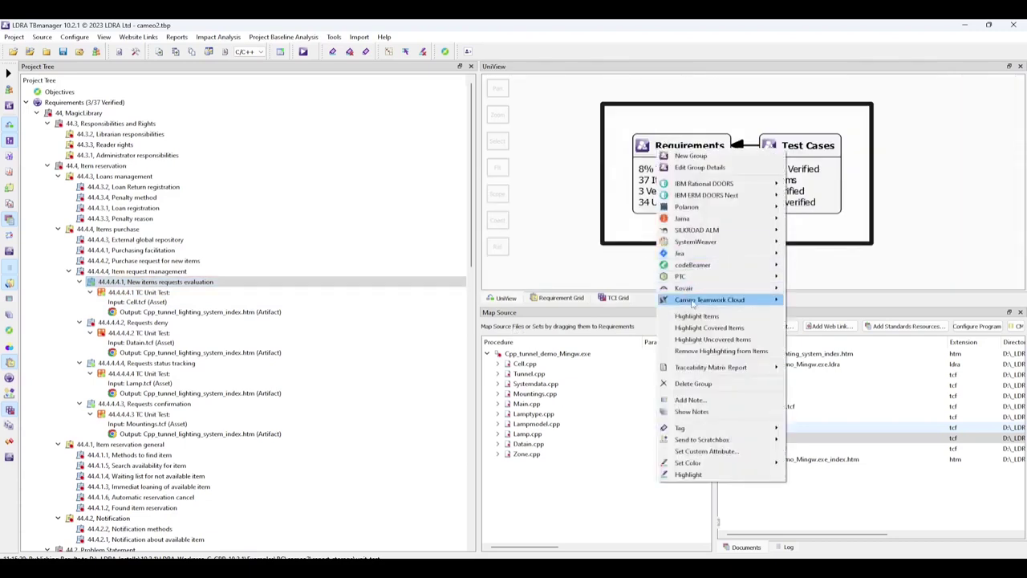
mouse_move(710, 300)
left_click(826, 313)
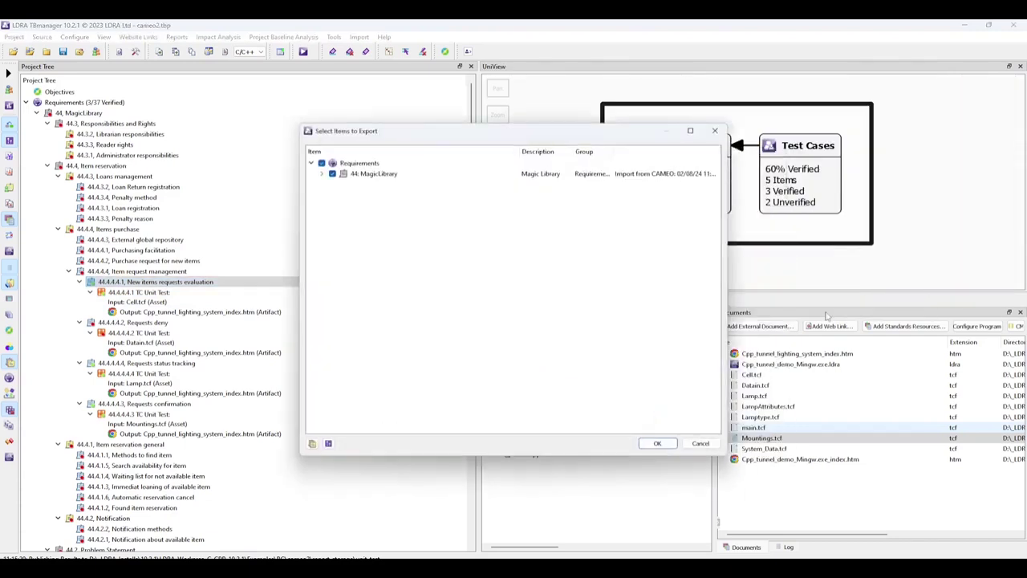
left_click(321, 174)
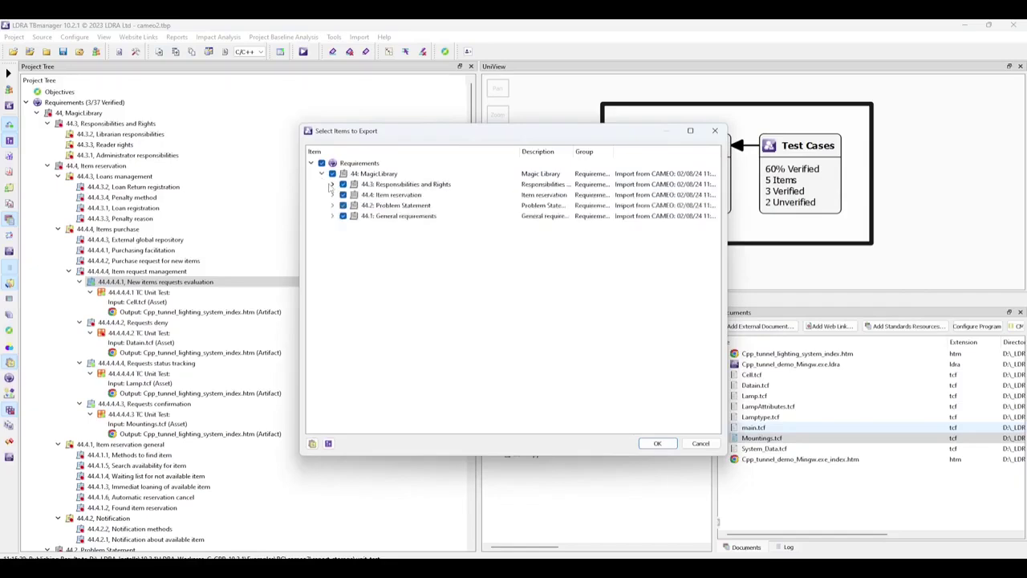
left_click(332, 184)
left_click(332, 226)
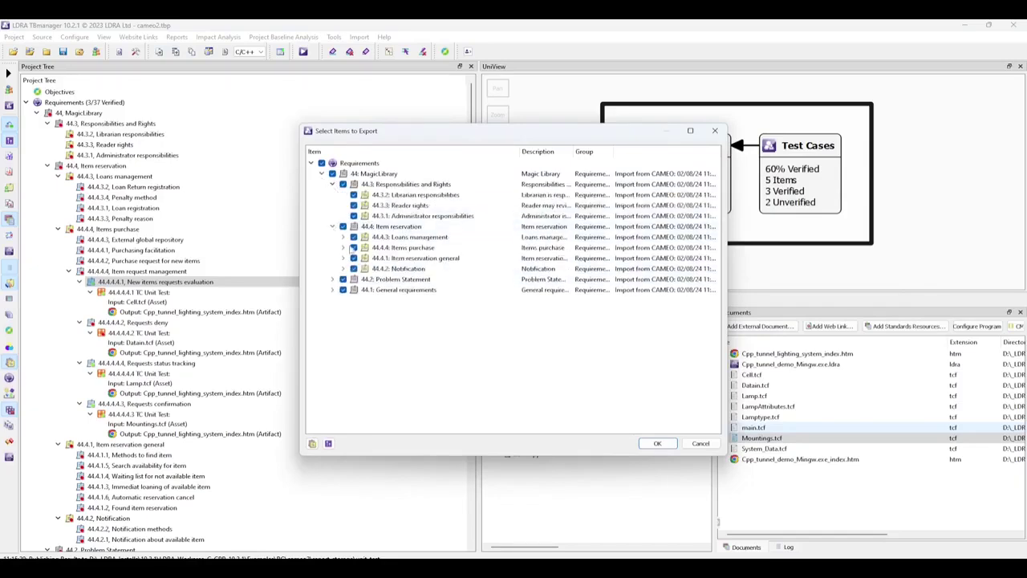
key("Return")
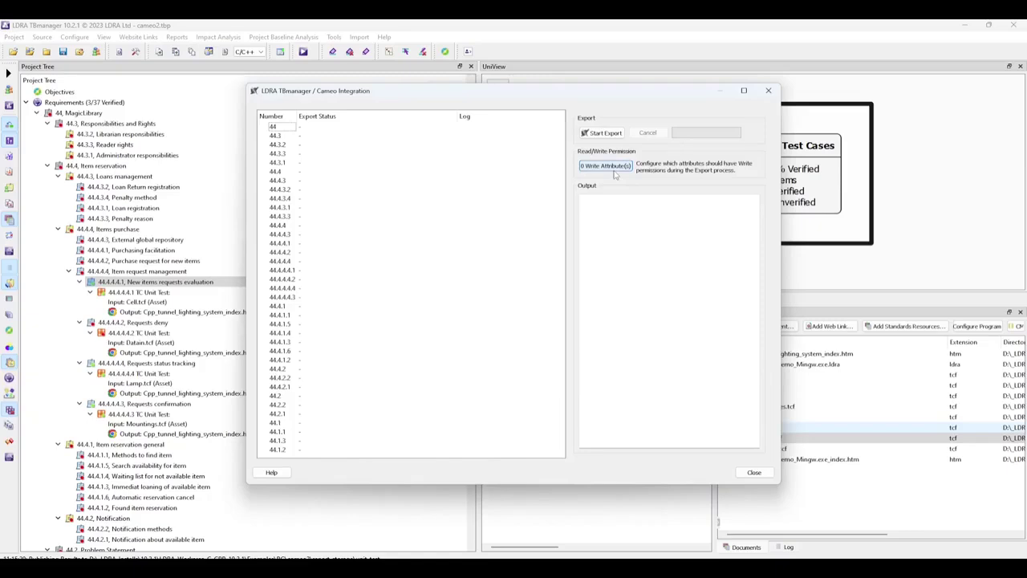
- Set $(ReqStatus) to Write for LDRA Verification and start the requirements export
left_click(613, 167)
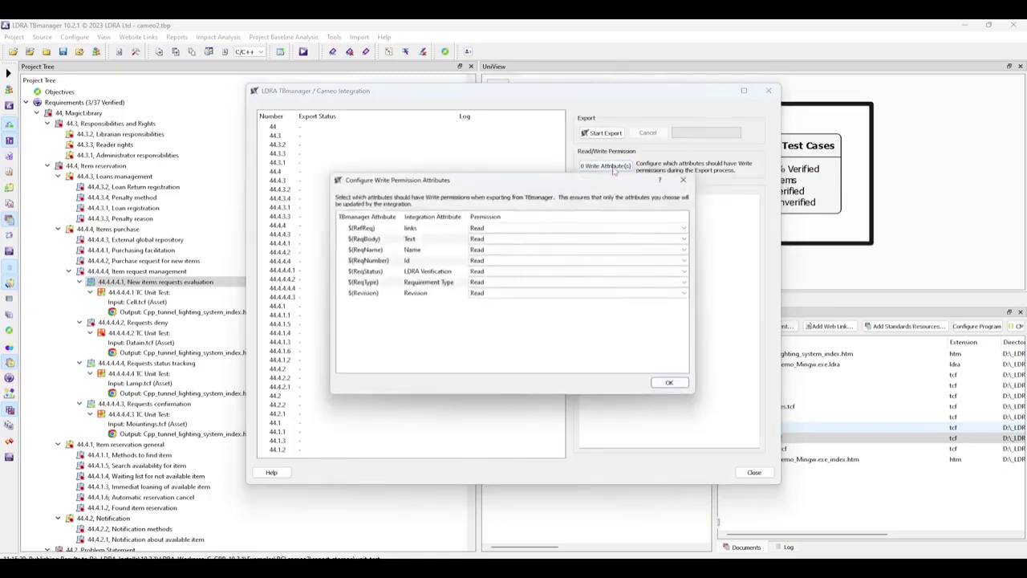
left_click(551, 278)
left_click(550, 290)
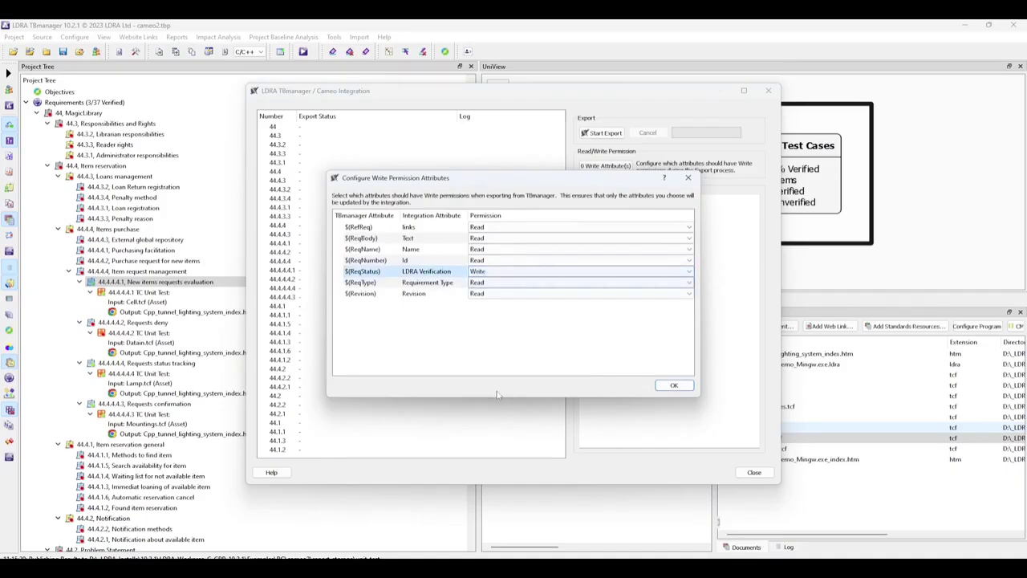
left_click(672, 386)
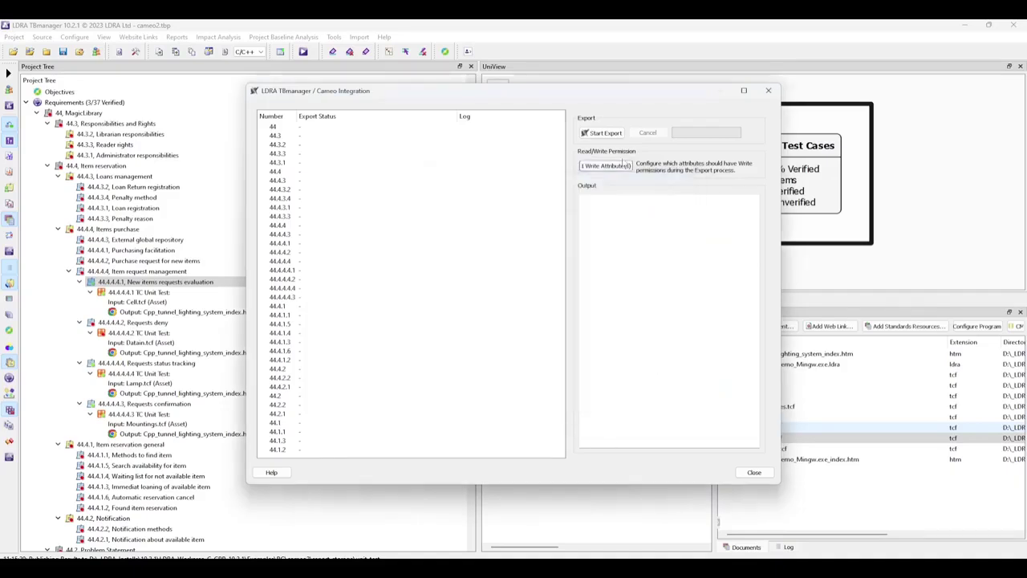
left_click(611, 133)
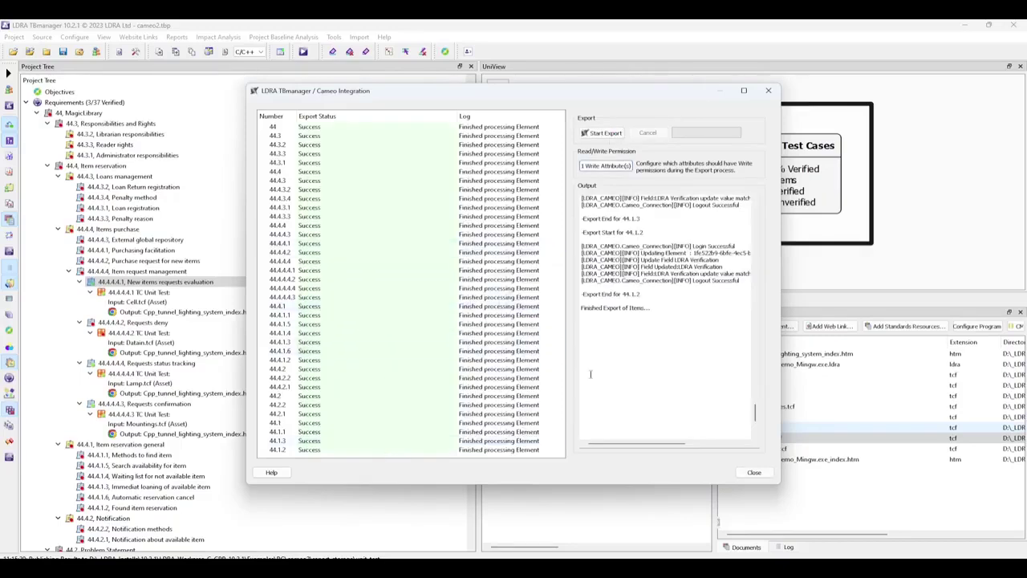
- Close the finished requirements export and begin a Cameo export of all test cases
left_click(746, 472)
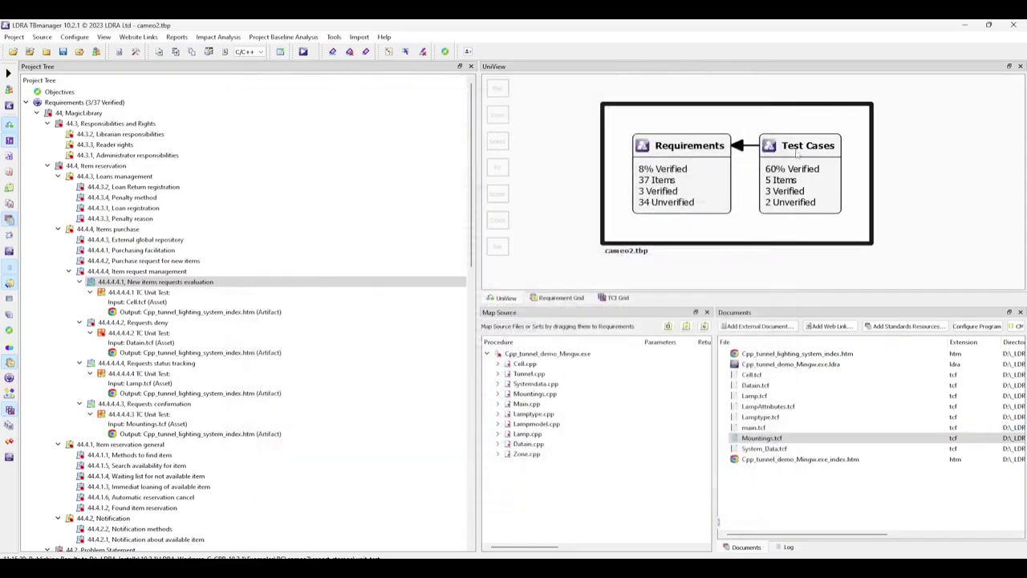
right_click(797, 152)
mouse_move(846, 300)
left_click(740, 312)
left_click(666, 441)
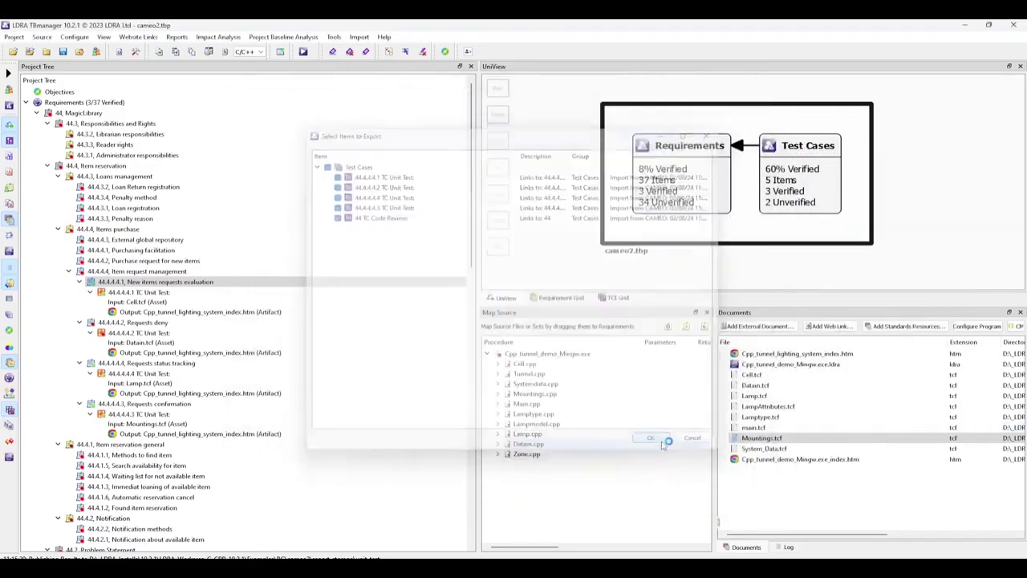
- Make $(TCF) and $(TciStatus) writable to LDRA TCF and LDRA Verification
left_click(613, 167)
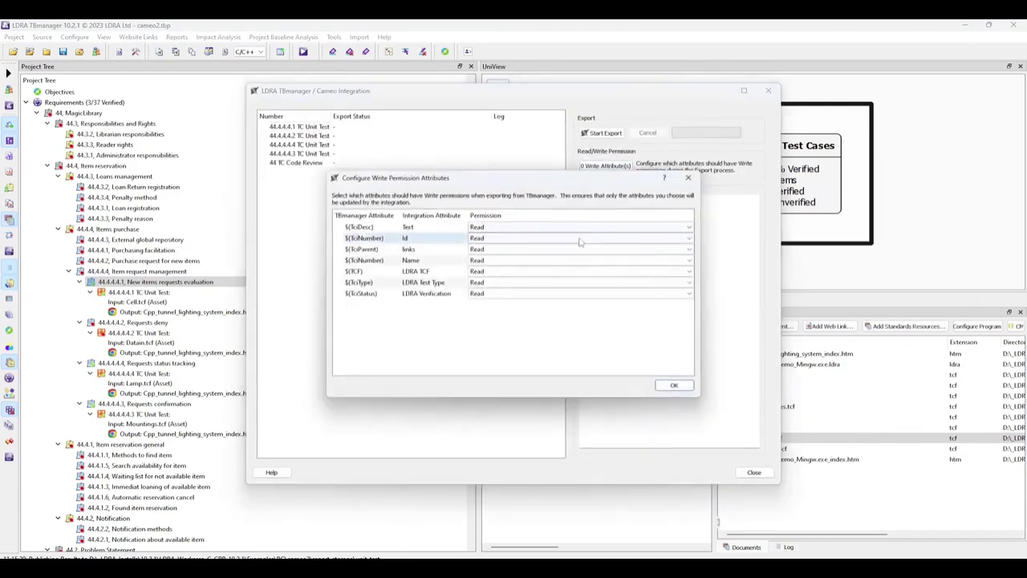
left_click(689, 272)
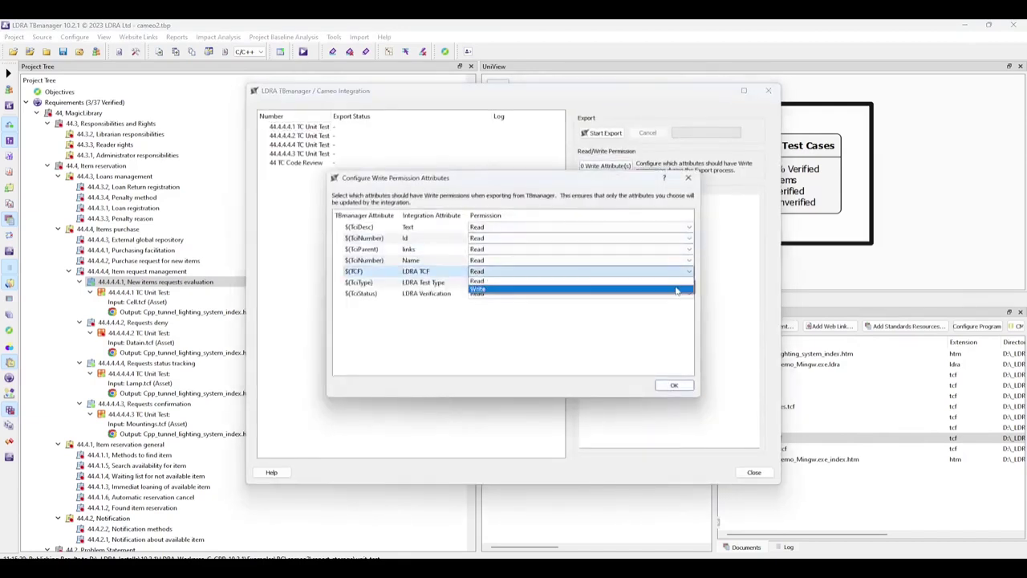
left_click(685, 288)
left_click(688, 294)
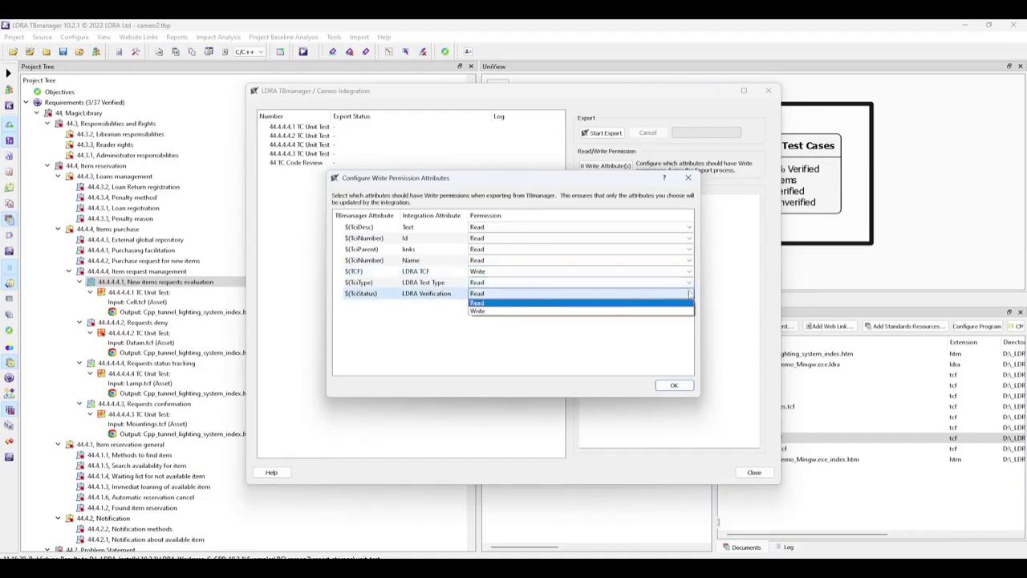
left_click(619, 314)
left_click(672, 384)
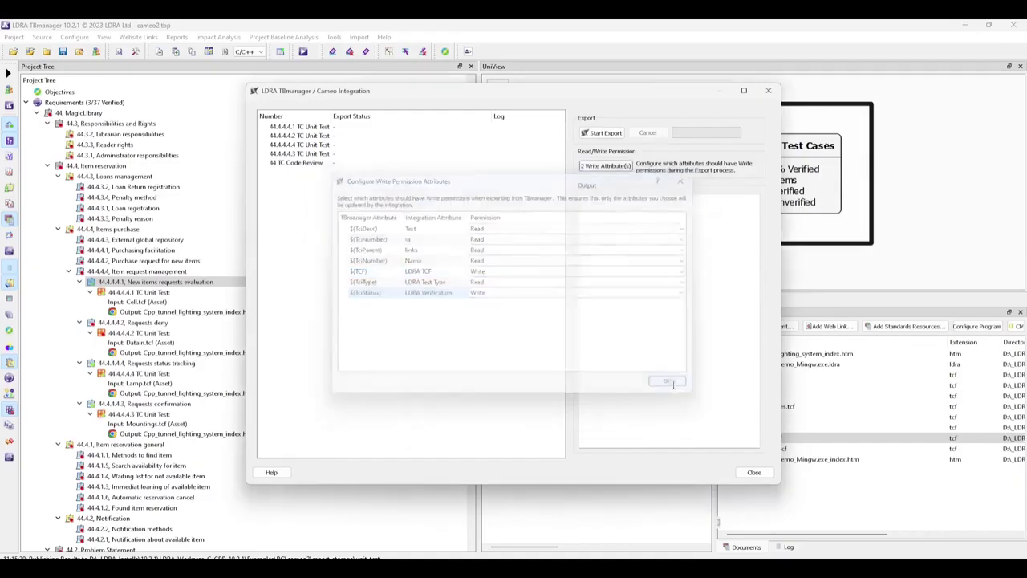
- Run the test case export, then Update Project in Cameo and return to TBmanager
left_click(604, 133)
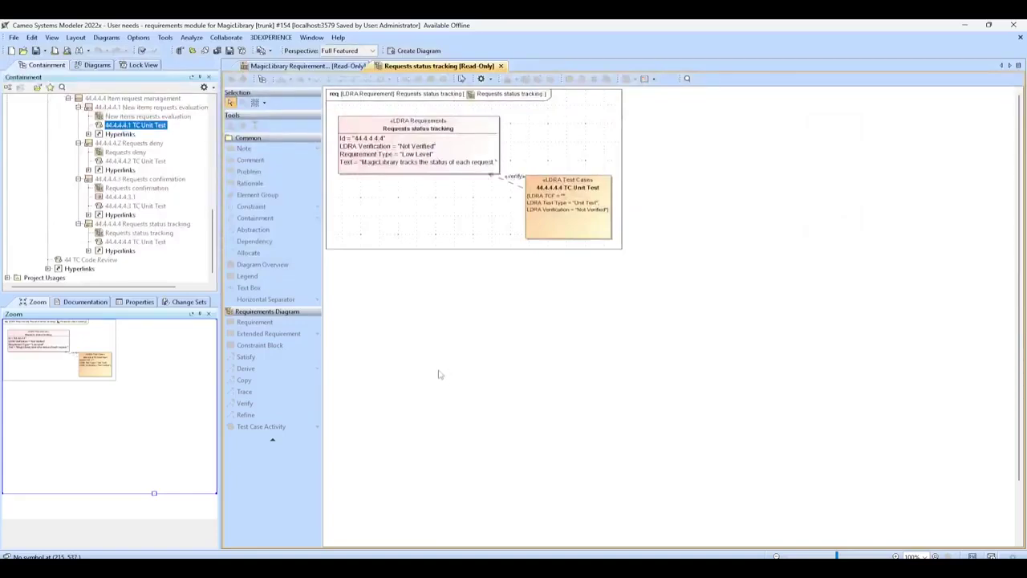
left_click(235, 42)
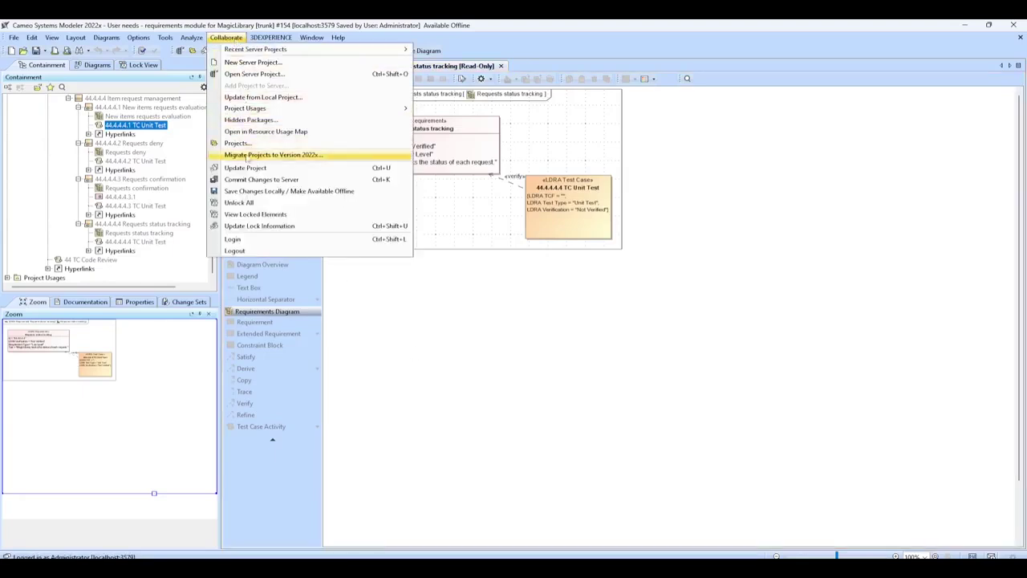
left_click(248, 167)
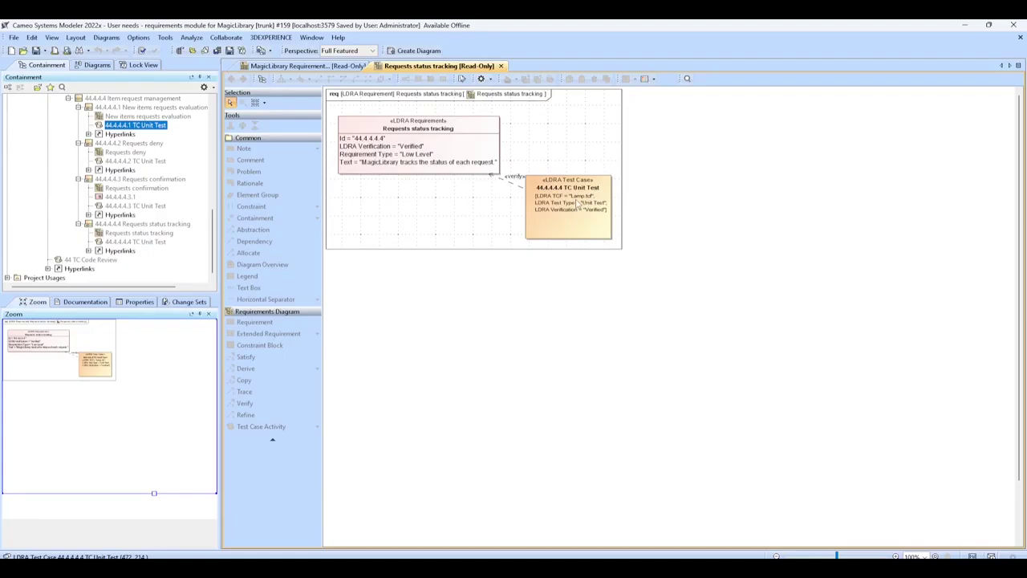
key("alt+Tab")
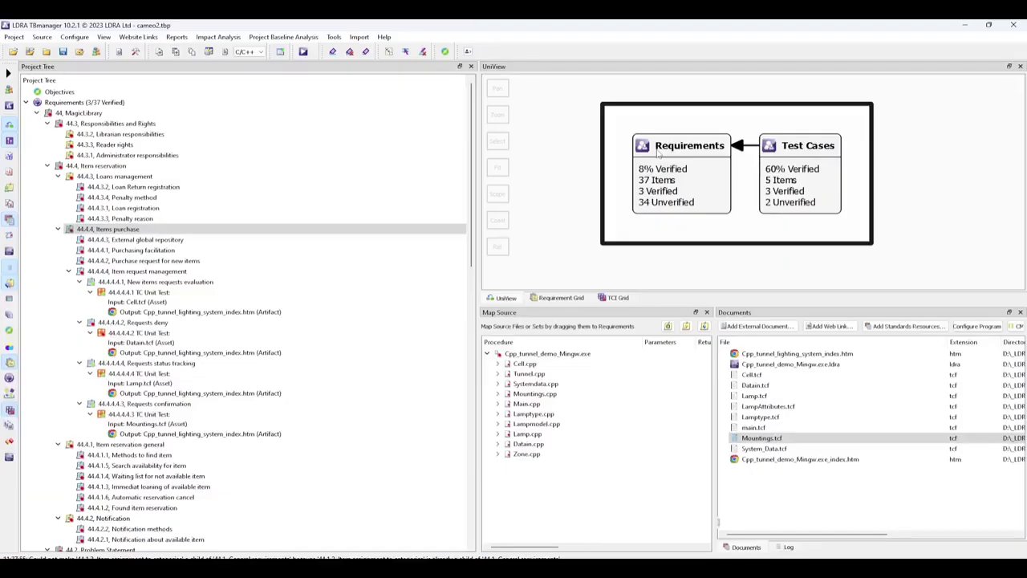
- Start a Cameo Teamwork Cloud requirements import targeting the User needs project at revision 159
right_click(658, 153)
mouse_move(722, 300)
left_click(850, 300)
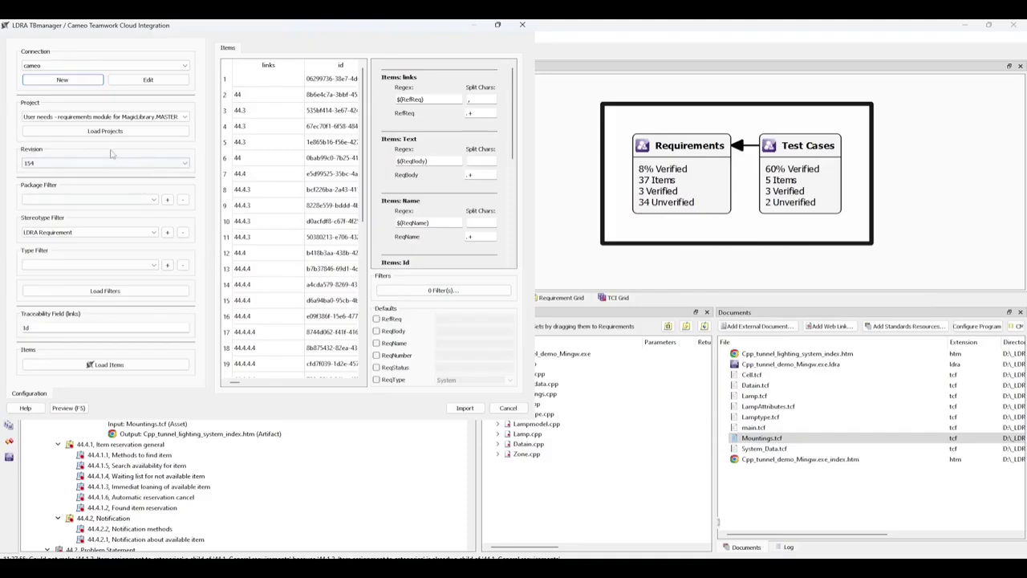
left_click(110, 133)
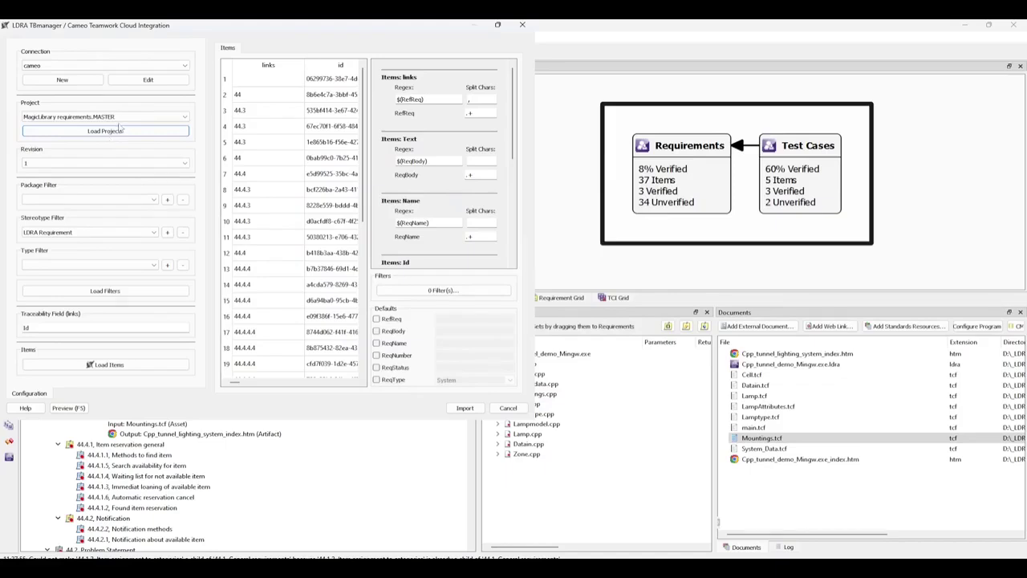
left_click(118, 120)
left_click(112, 132)
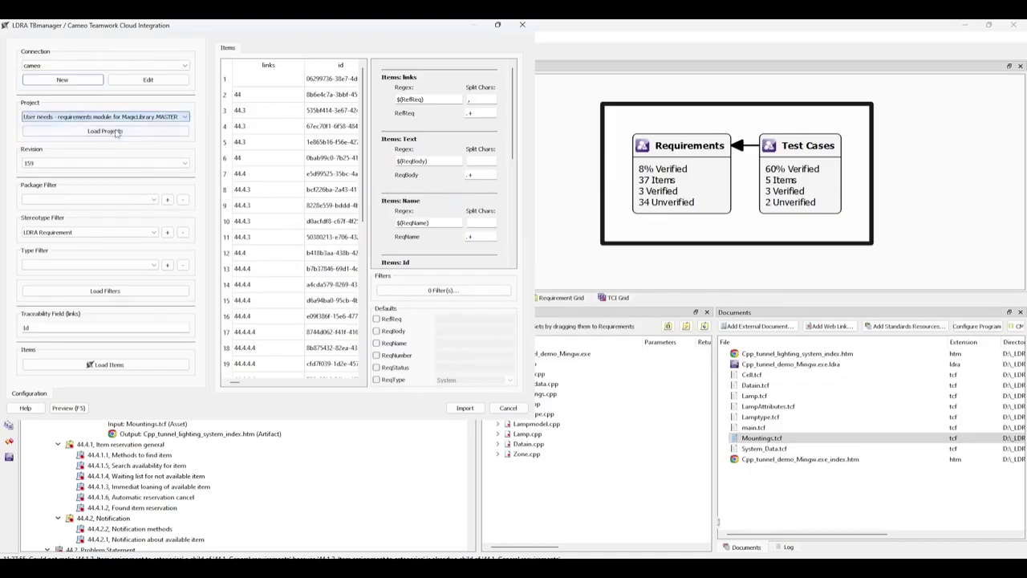